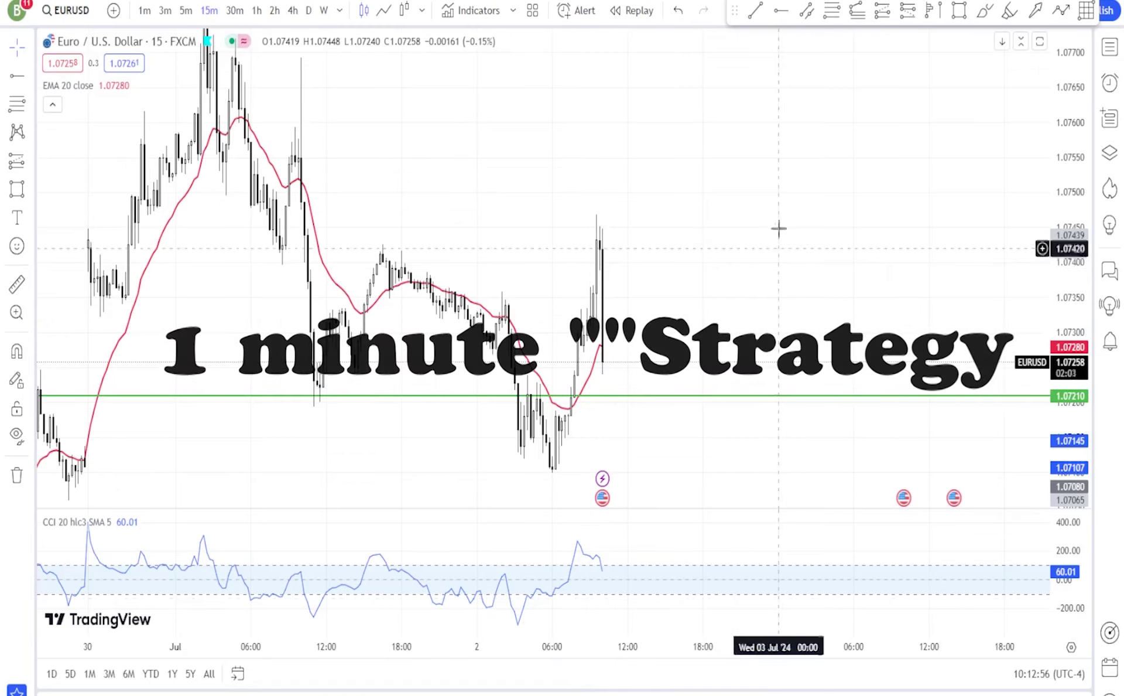
Step: Sketch a rising staircase-shaped price curve freehand in the empty chart area above the latest candles, from about 1.0760 to 1.0800
drag(820, 153, 770, 364)
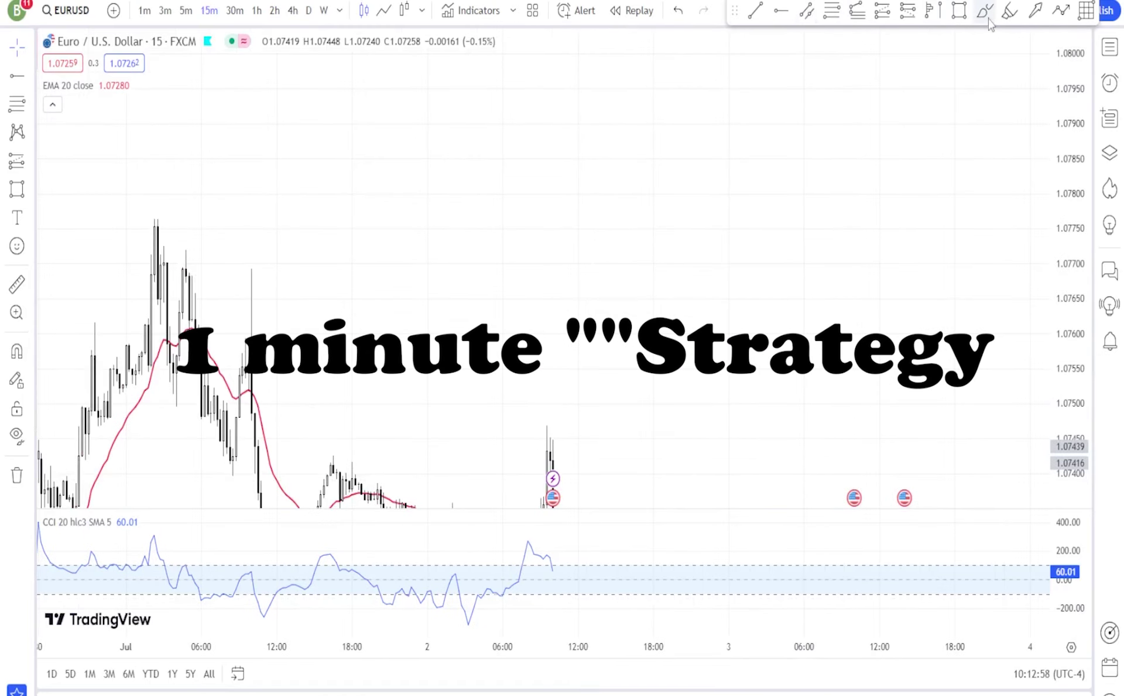
mouse_move(466, 343)
mouse_down()
mouse_move(472, 307)
mouse_move(600, 247)
mouse_up()
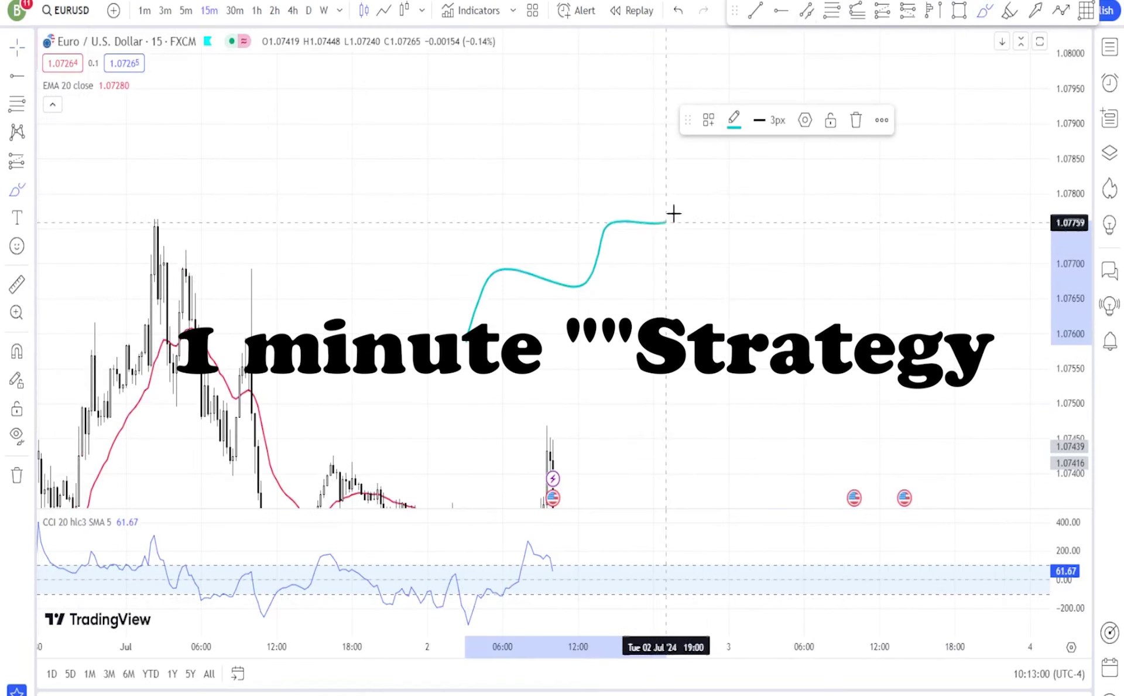
mouse_move(673, 213)
mouse_down()
mouse_move(759, 131)
mouse_move(771, 51)
mouse_up()
scroll(499, 156, up, 2)
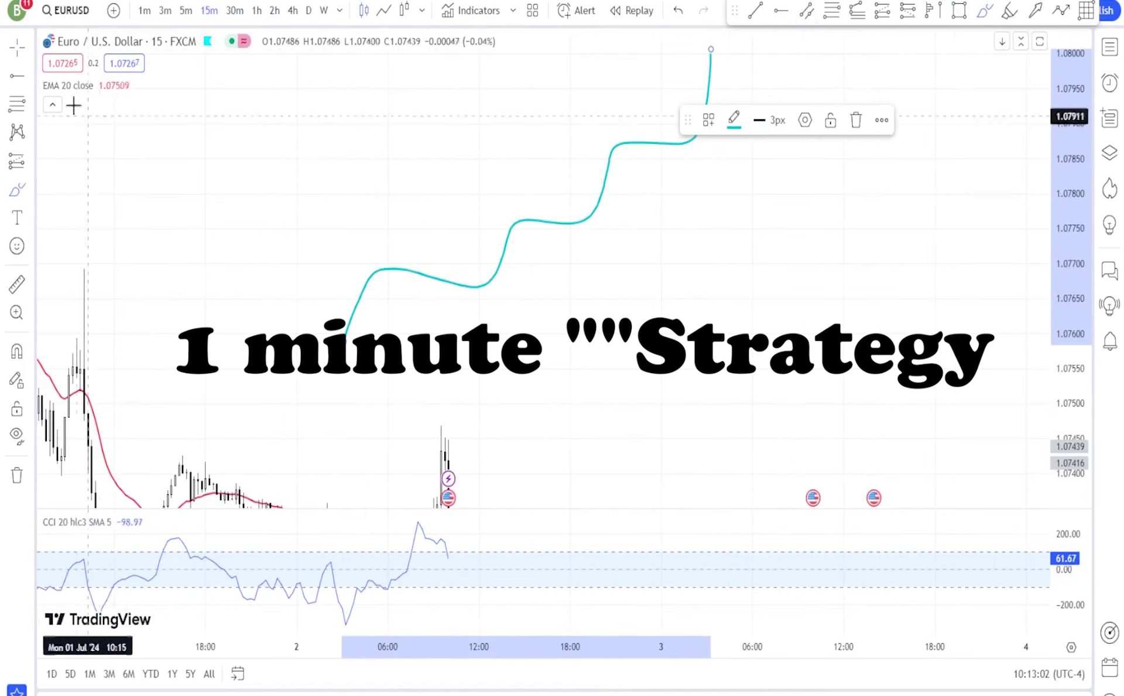
Step: Place horizontal rays at the sketched curve's three successive ceilings, at 1.07695, 1.07761 and 1.07875
click(23, 51)
drag(423, 163, 341, 178)
scroll(304, 179, down, 1)
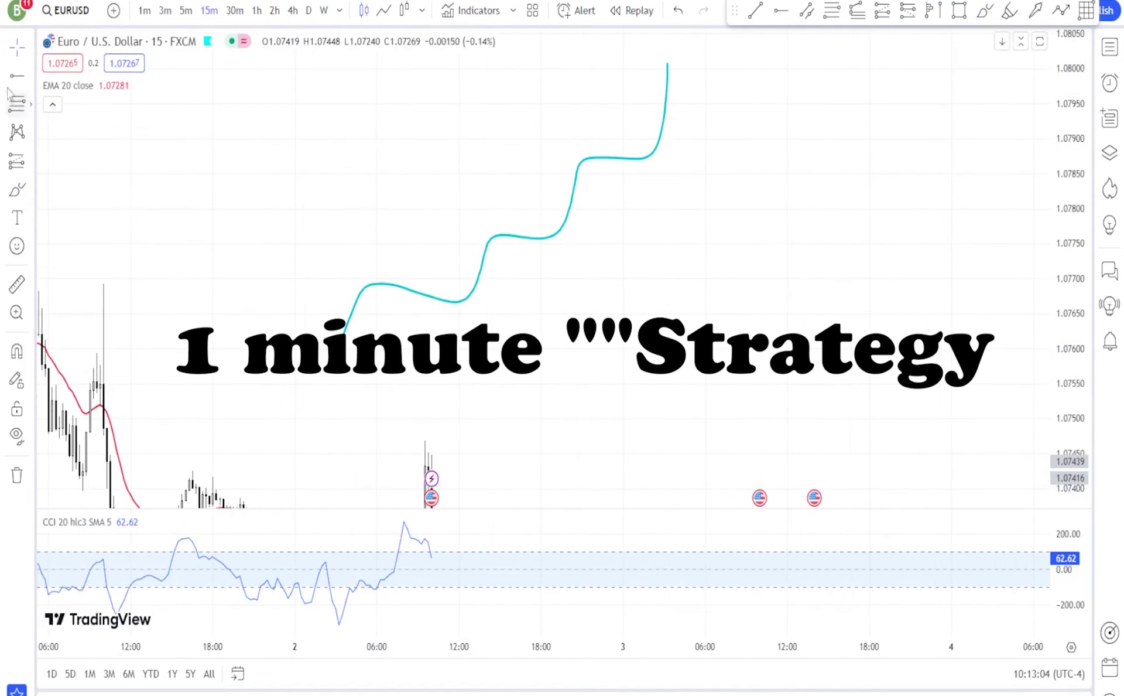
click(333, 279)
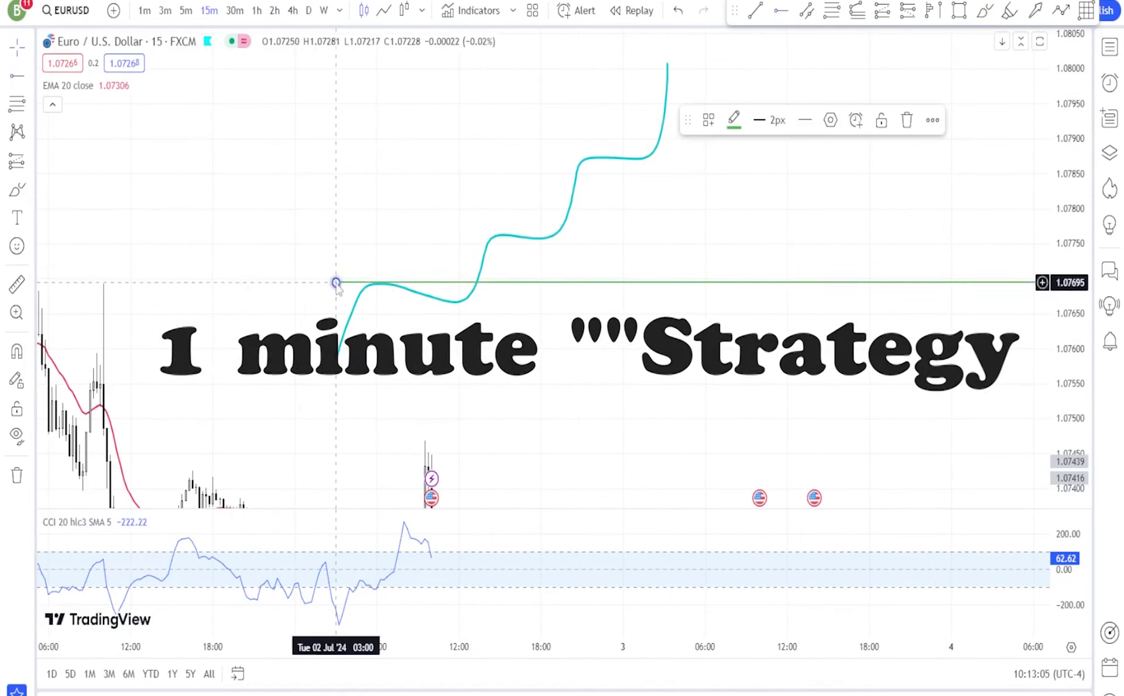
click(444, 236)
click(12, 75)
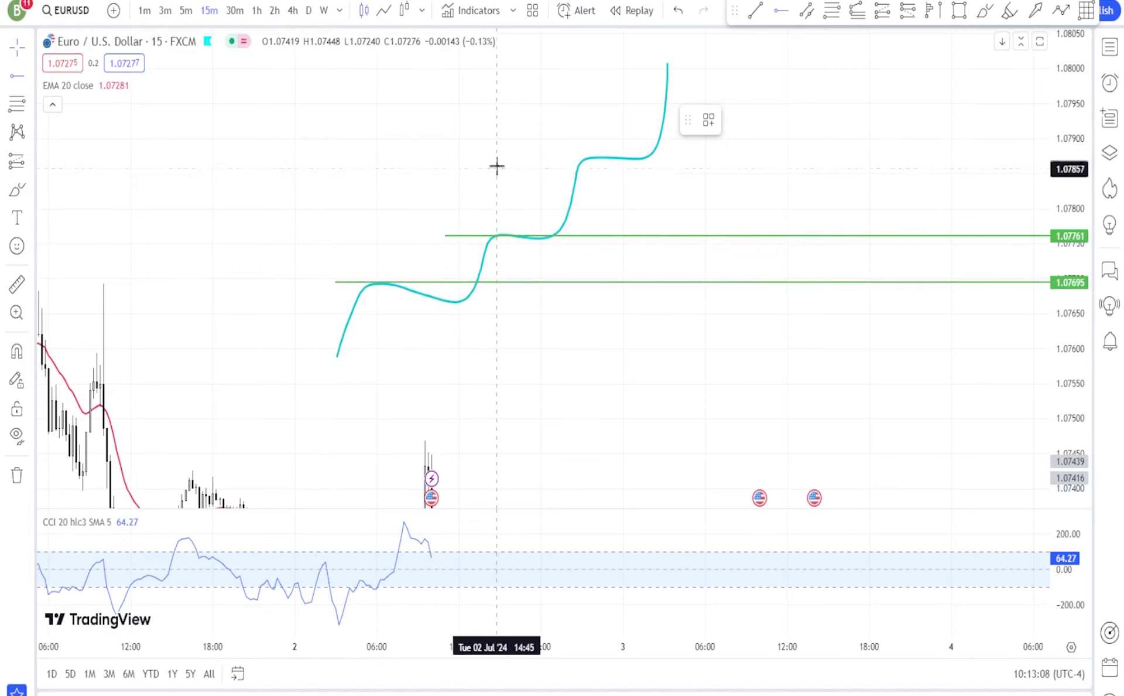
click(497, 155)
scroll(638, 366, up, 1)
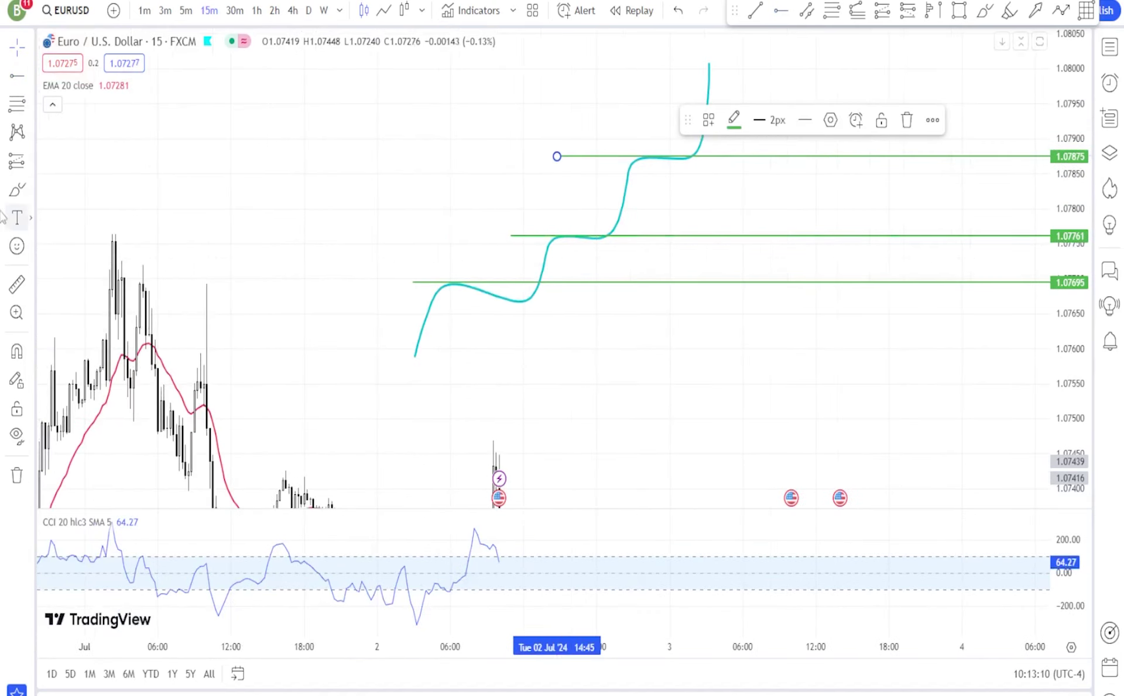
Step: Circle the CCI's recent low and high and the sketched curve's start, end and two pullbacks, adding a check mark beside each pullback
click(16, 190)
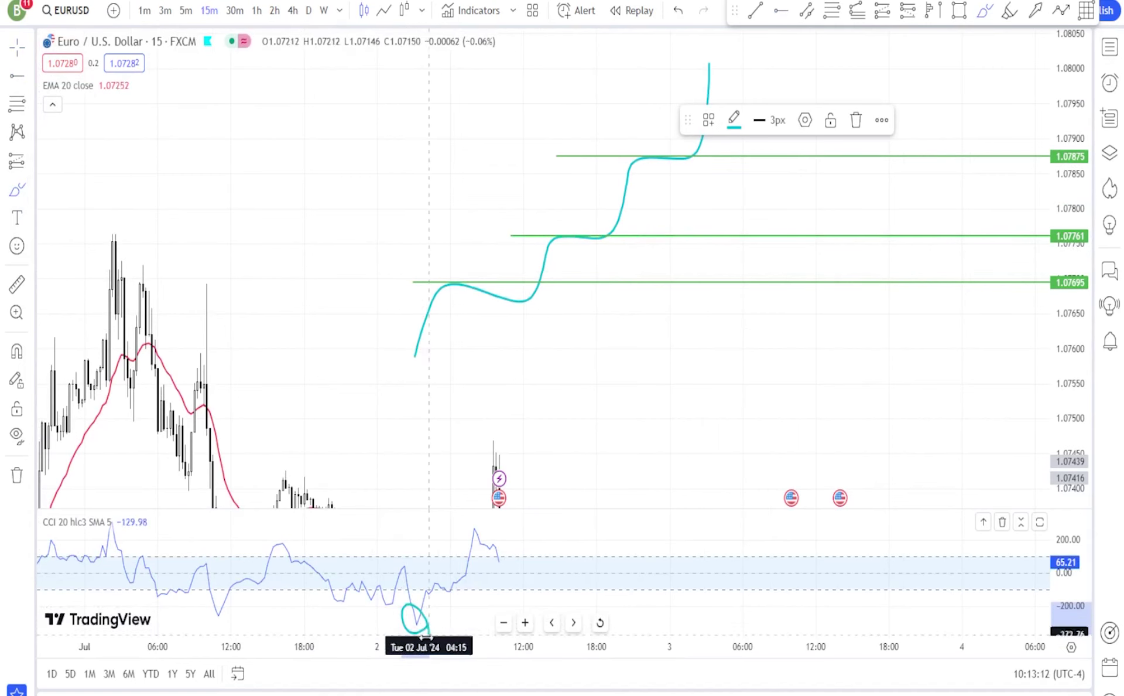
drag(490, 527, 456, 525)
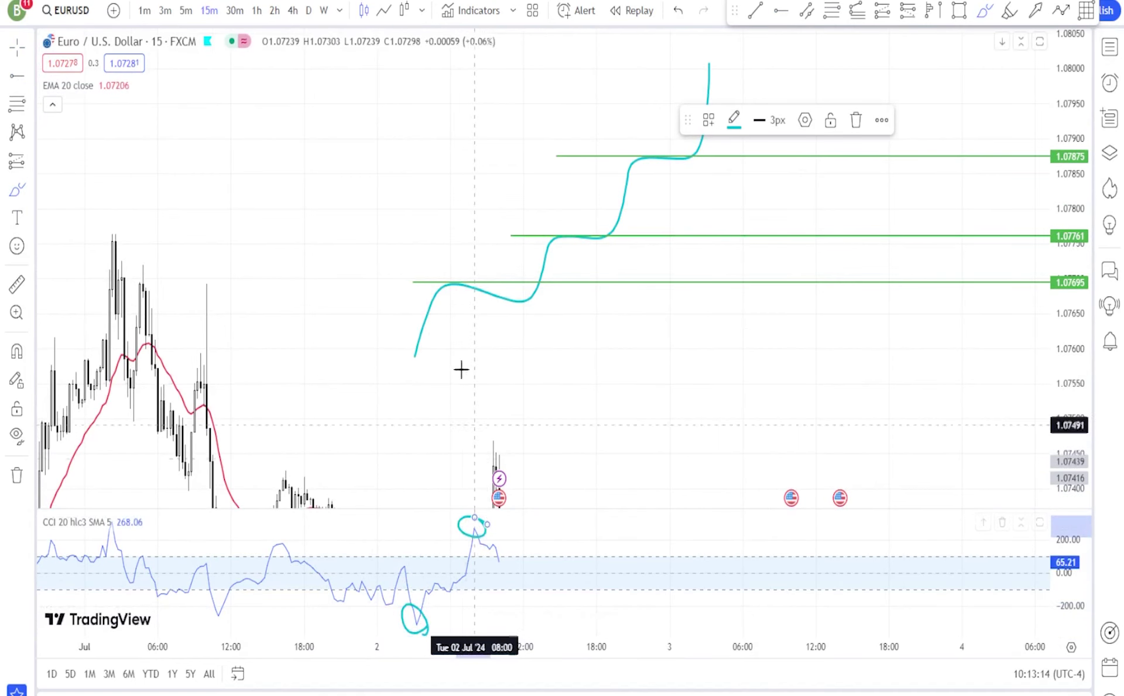
drag(410, 366, 429, 364)
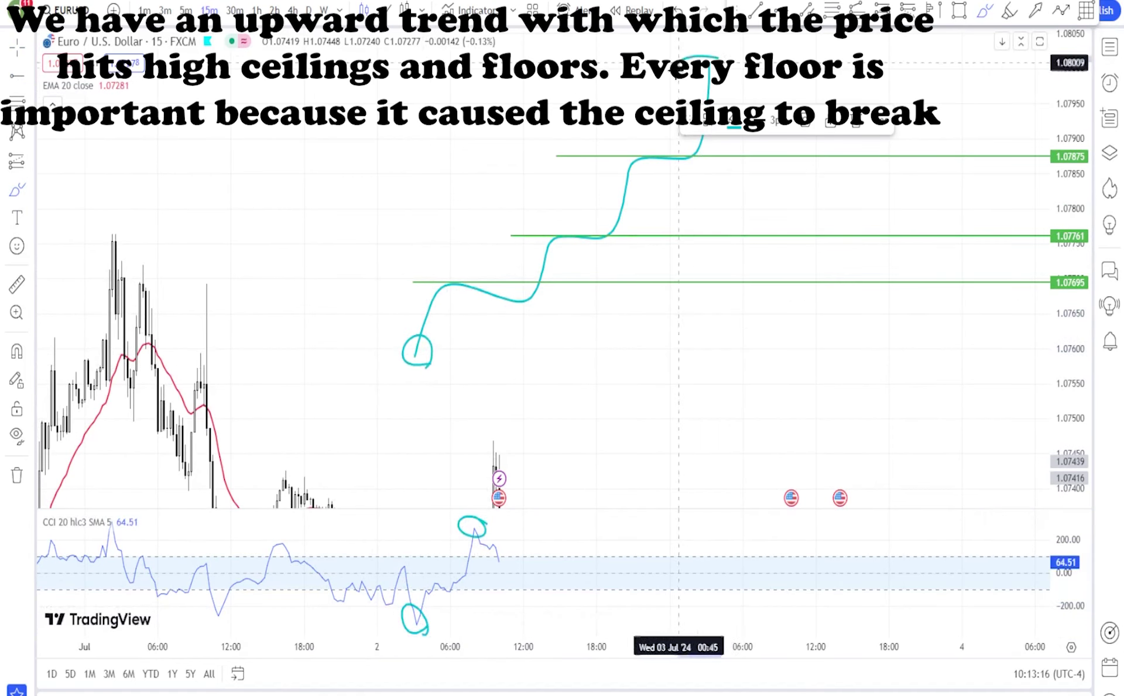
drag(613, 238, 623, 241)
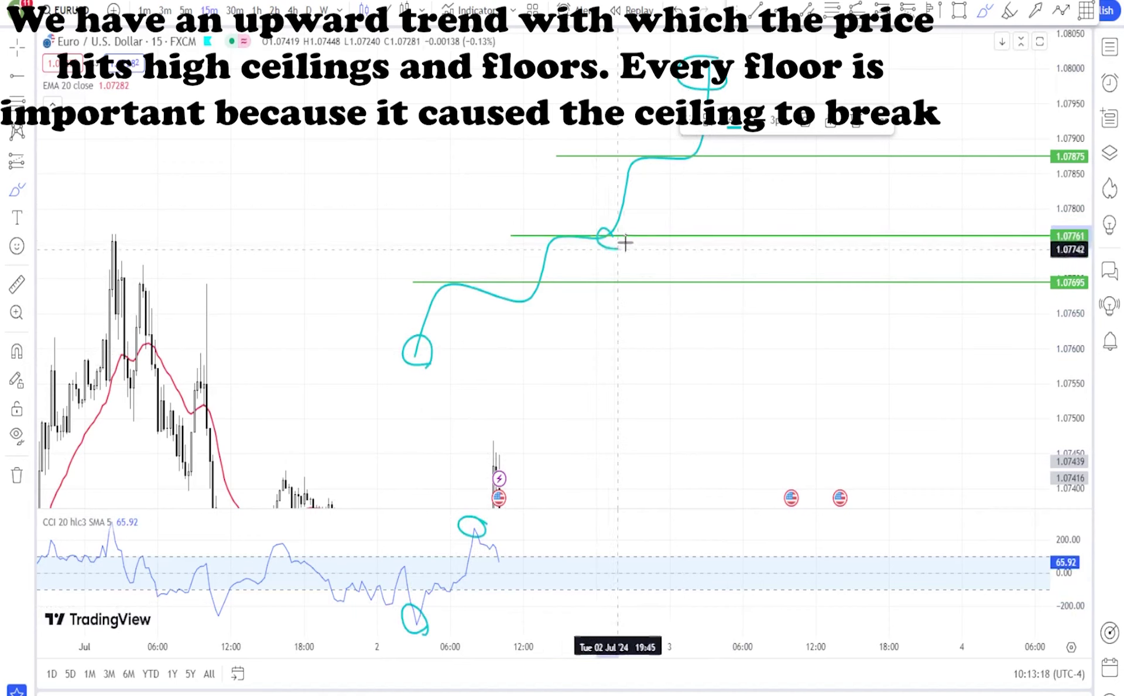
drag(529, 319, 535, 310)
drag(602, 240, 639, 232)
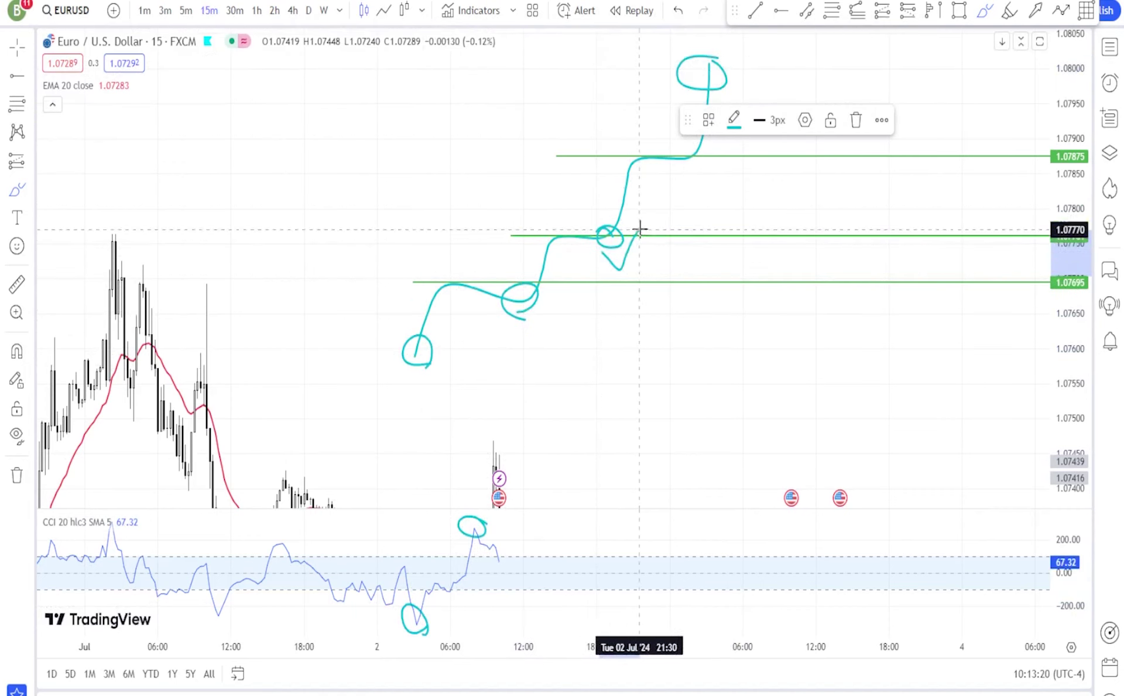
drag(538, 320, 584, 307)
Step: Draw a Fibonacci retracement from the curve's start at 1.07584 to its first ceiling at 1.07697, and sketch a rise from the 0.5 level
click(17, 110)
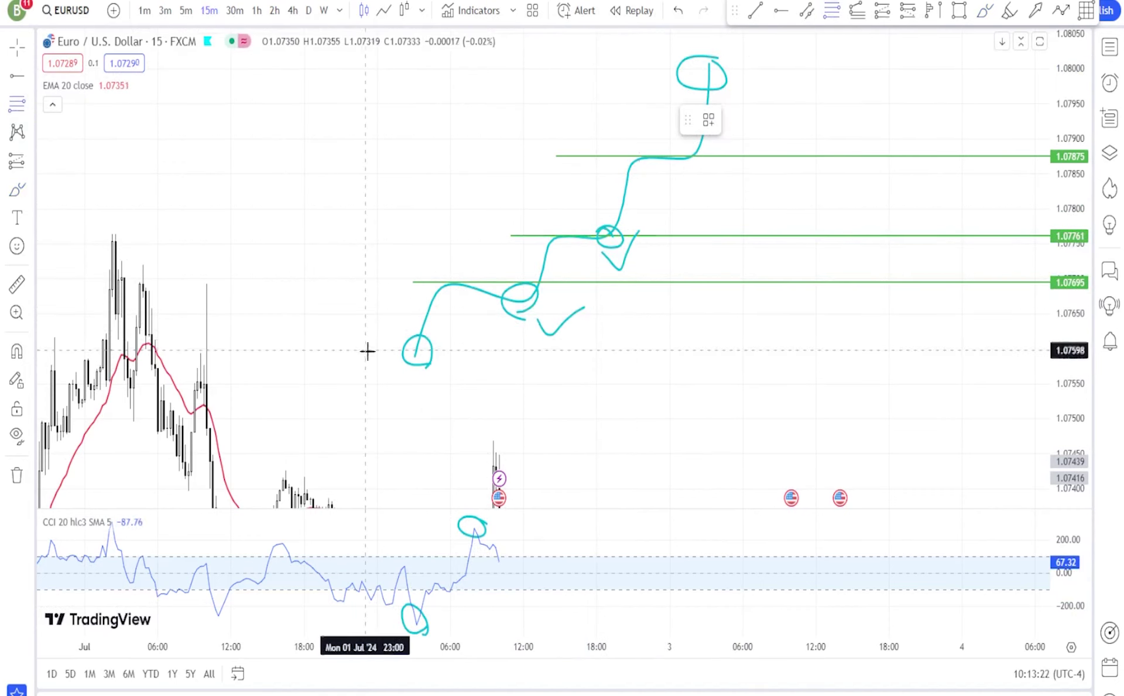
click(408, 359)
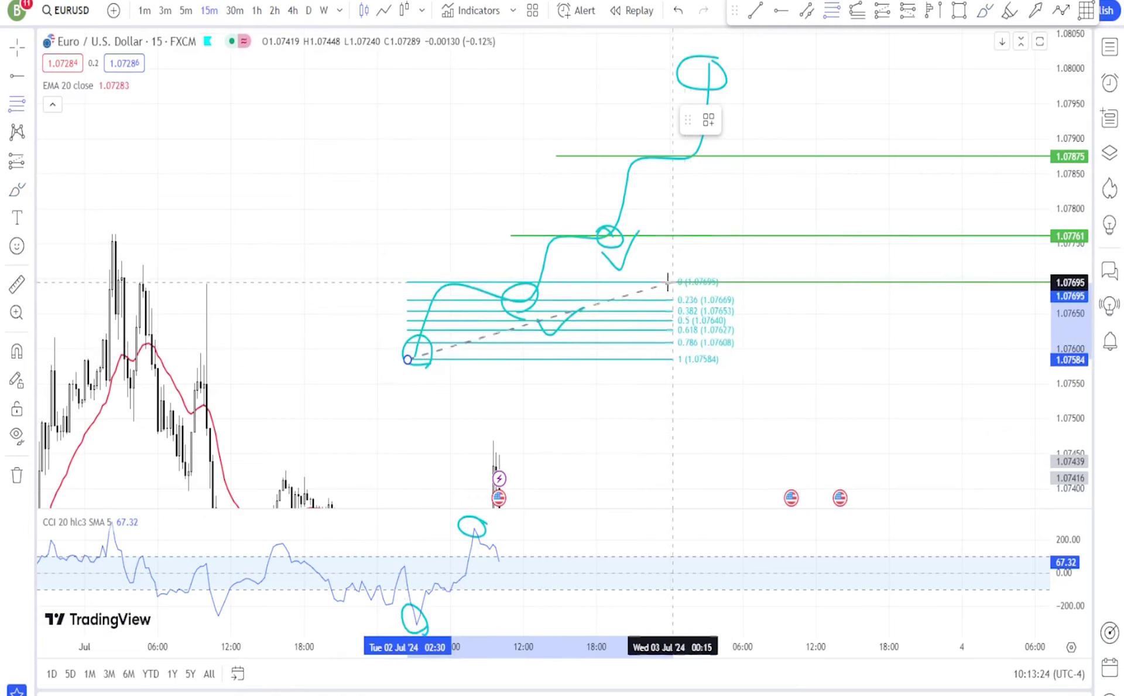
click(660, 280)
drag(1069, 360, 1010, 155)
scroll(831, 293, down, 1)
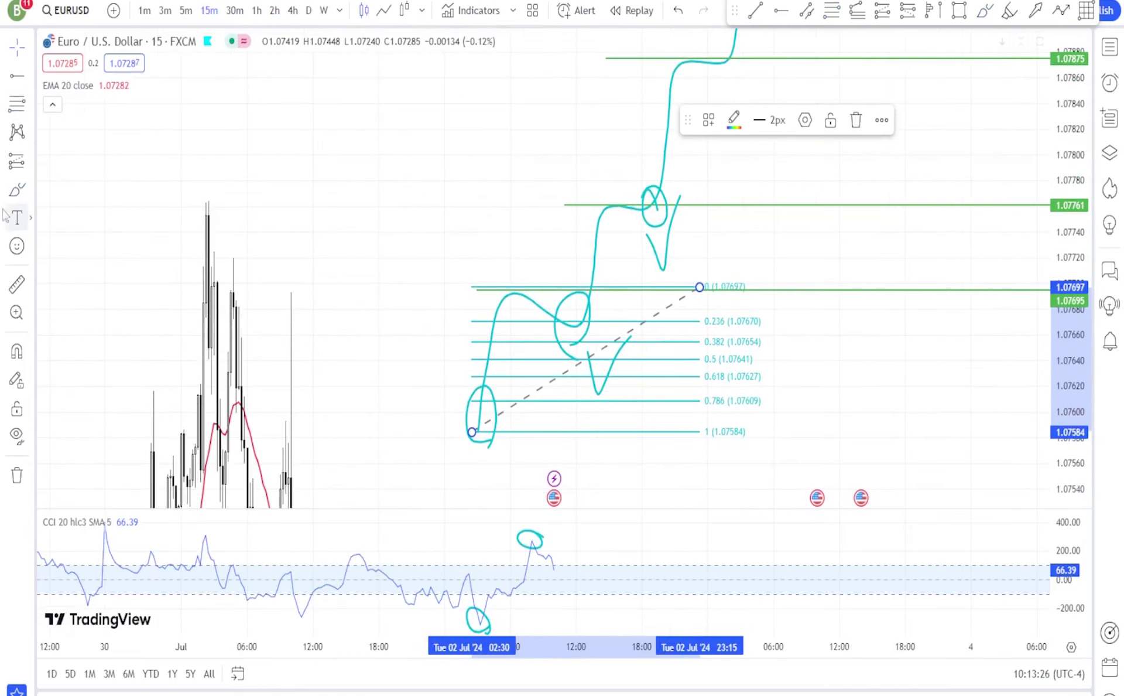
click(17, 190)
mouse_move(592, 359)
mouse_down()
mouse_move(569, 359)
mouse_move(582, 256)
mouse_up()
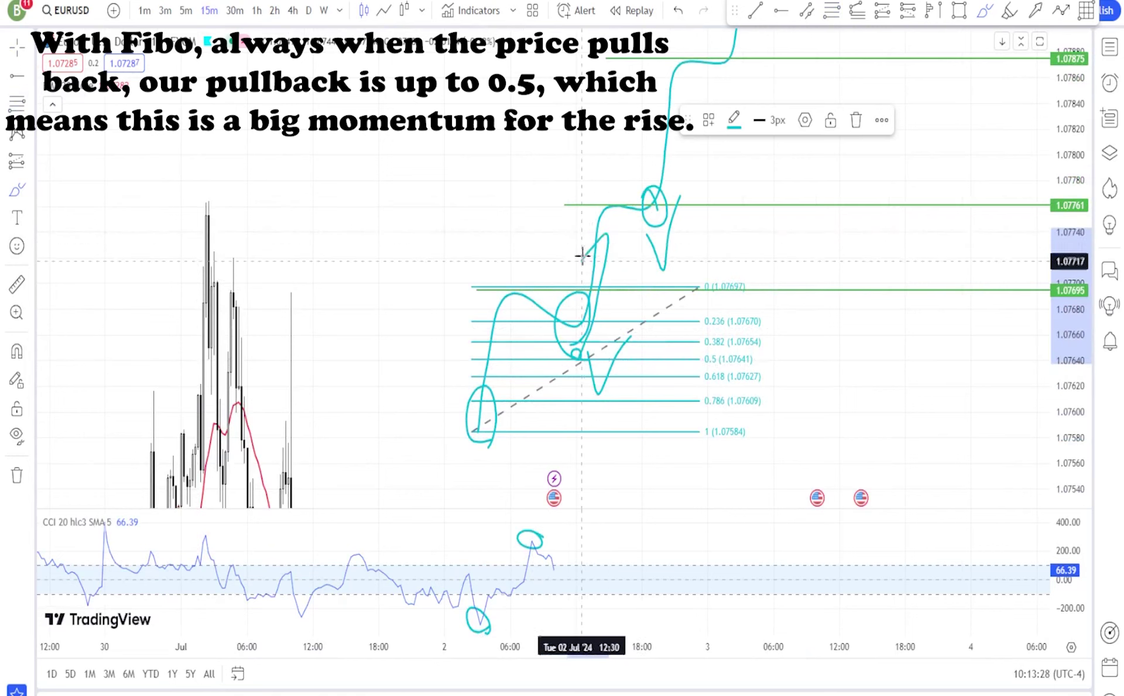
Step: Undo the Fibonacci retracement, the freehand circles and check marks, and the two upper horizontal rays
click(678, 11)
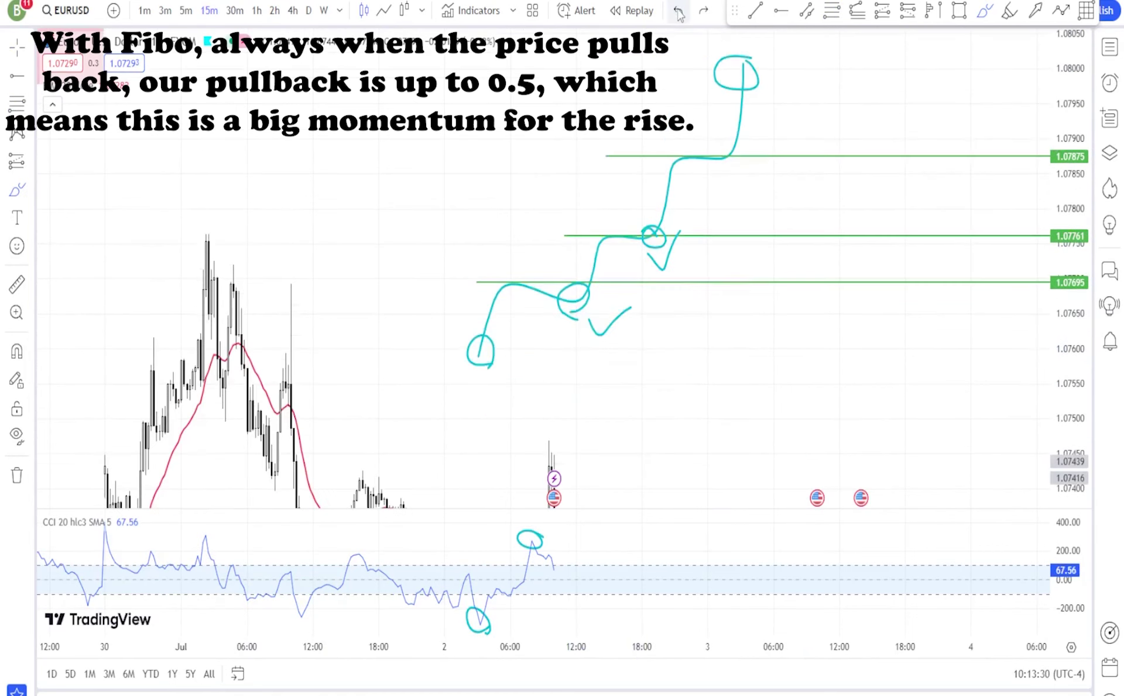
click(680, 13)
click(679, 12)
click(680, 13)
click(679, 13)
click(679, 13)
click(679, 13)
click(679, 13)
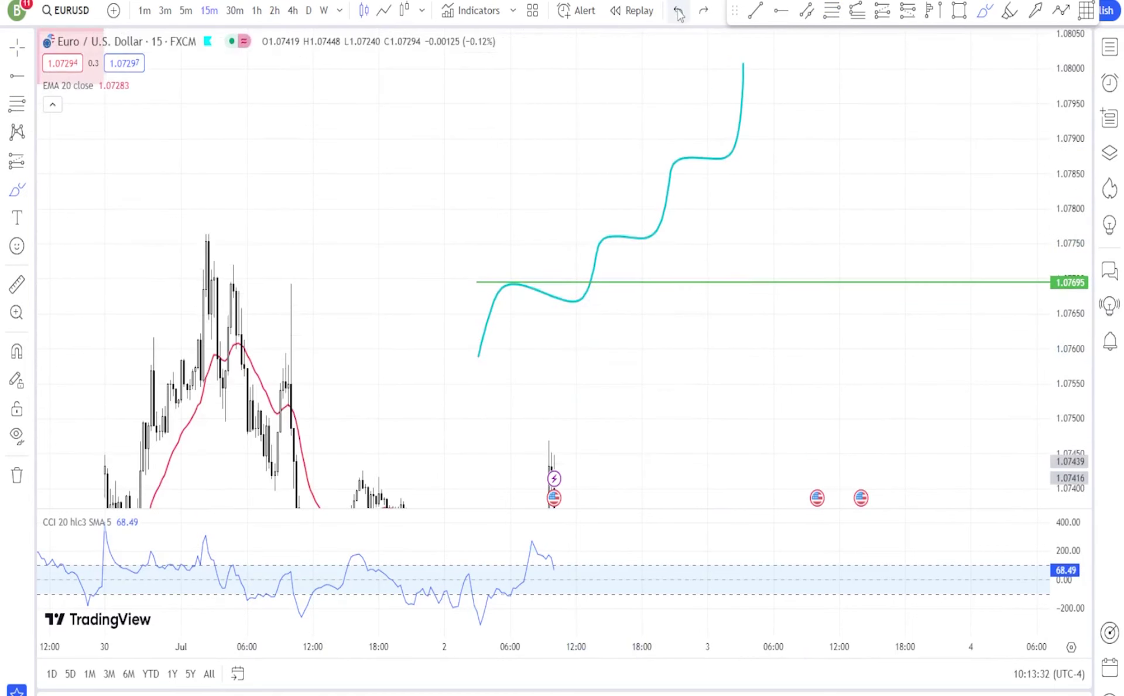
Step: Outline and cross out the first resistance zone before the recent high freehand, and sketch a descending liquidity line across the highs labelled "Liq"
scroll(351, 146, down, 2)
drag(518, 369, 546, 176)
drag(630, 302, 785, 233)
scroll(786, 234, up, 5)
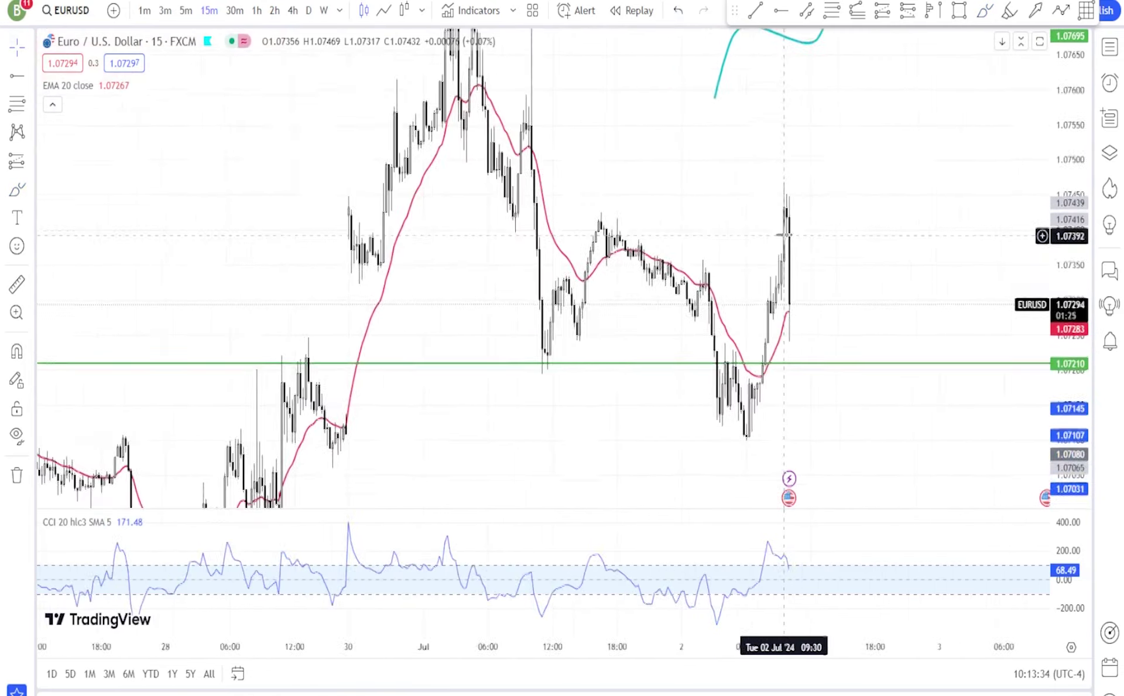
drag(764, 328, 699, 332)
scroll(503, 310, up, 1)
drag(382, 289, 324, 276)
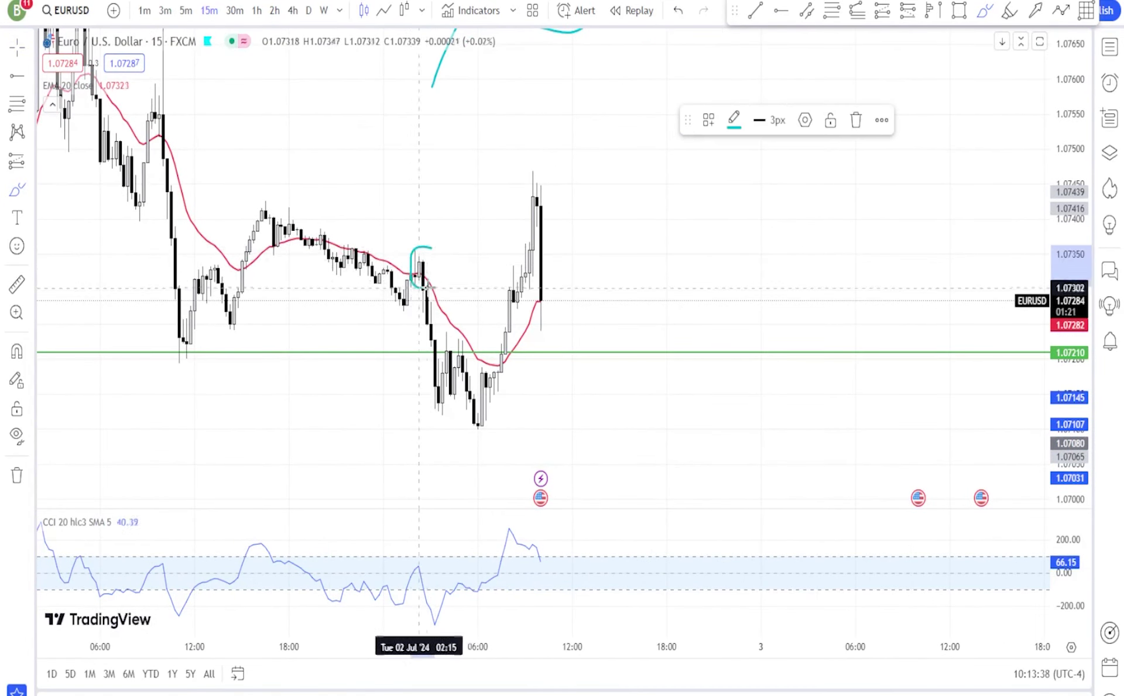
mouse_move(479, 251)
mouse_down()
mouse_move(439, 265)
mouse_move(510, 273)
mouse_up()
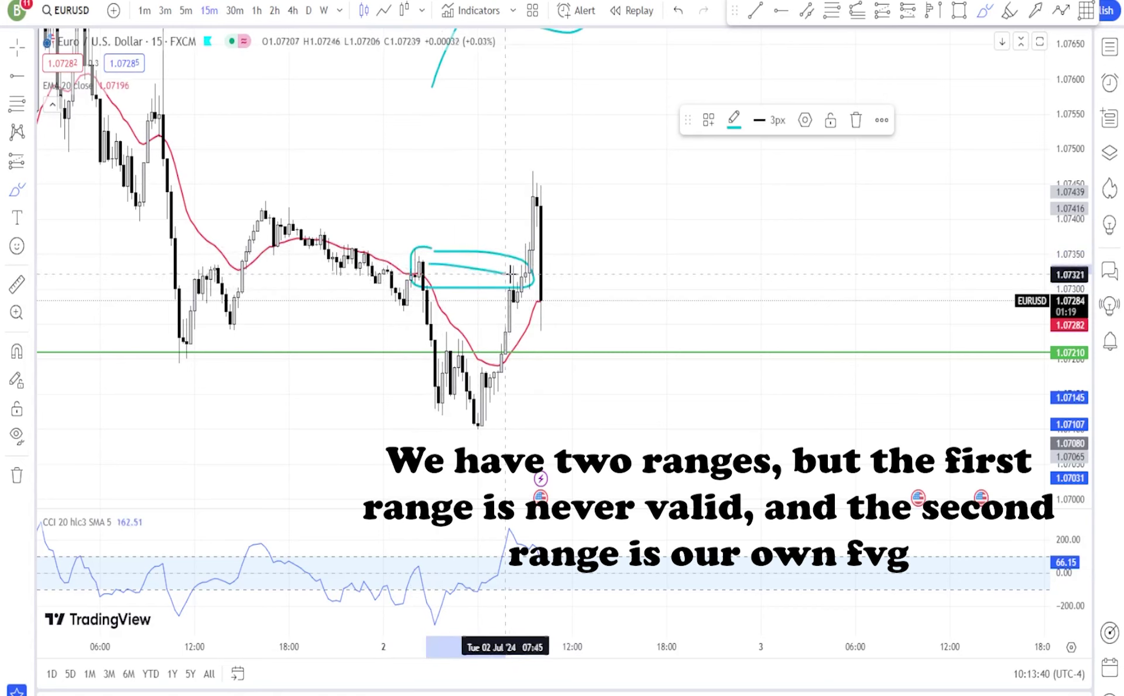
drag(265, 199, 455, 287)
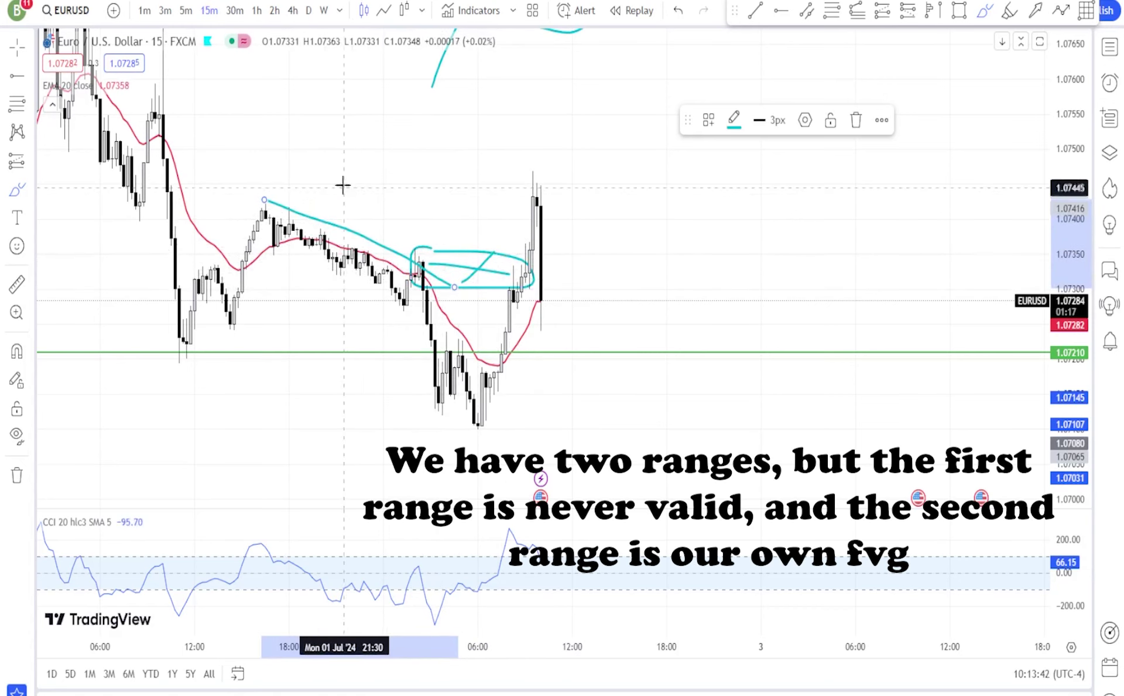
mouse_move(339, 178)
mouse_down()
mouse_move(327, 209)
mouse_move(380, 227)
mouse_move(380, 185)
mouse_move(411, 210)
mouse_up()
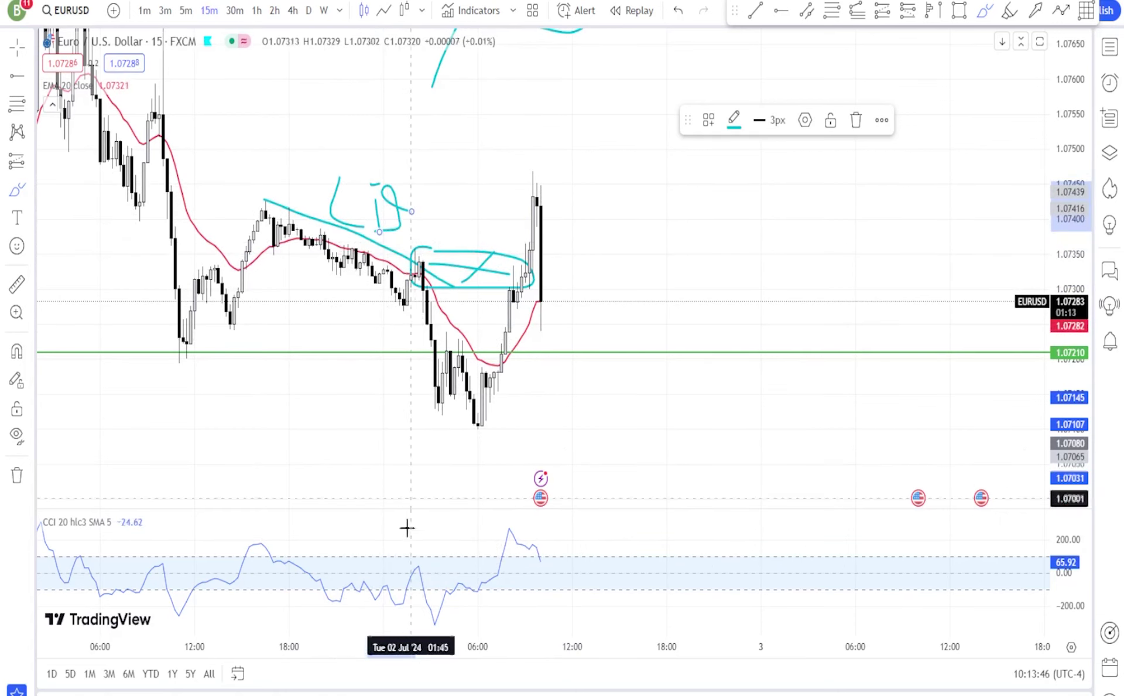
Step: Mark the divergence freehand by circling the CCI low and joining the two price lows, trace the rally upward, and circle the CCI high
drag(440, 622, 434, 627)
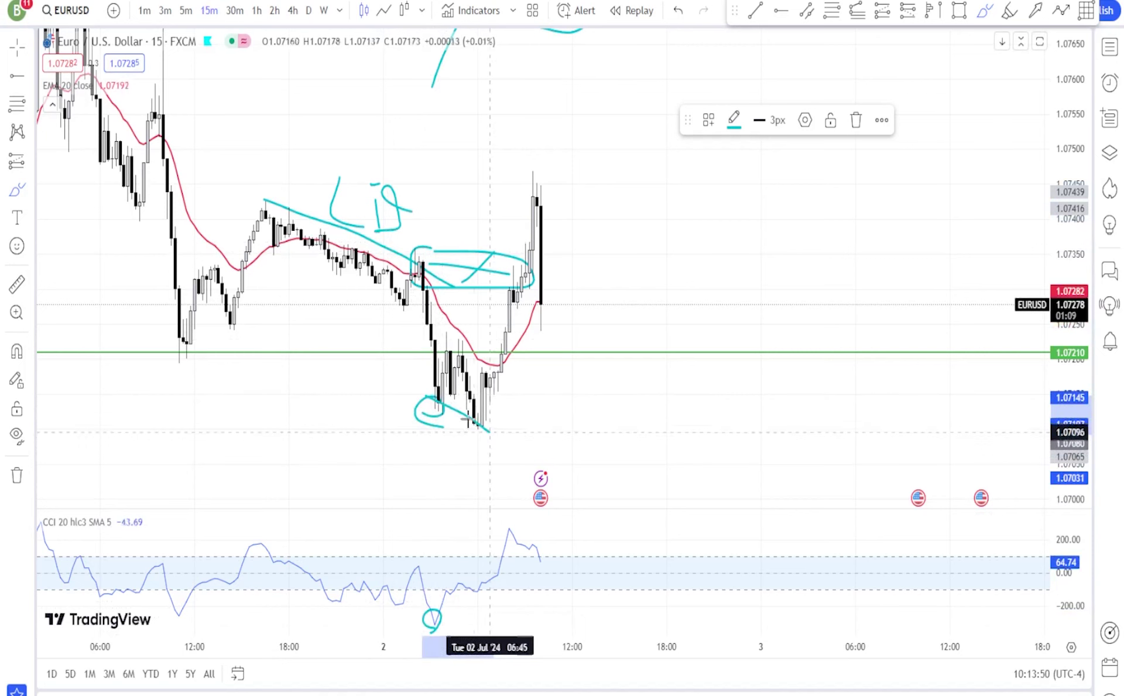
mouse_move(468, 419)
mouse_down()
mouse_move(491, 426)
mouse_move(533, 183)
mouse_move(515, 181)
mouse_up()
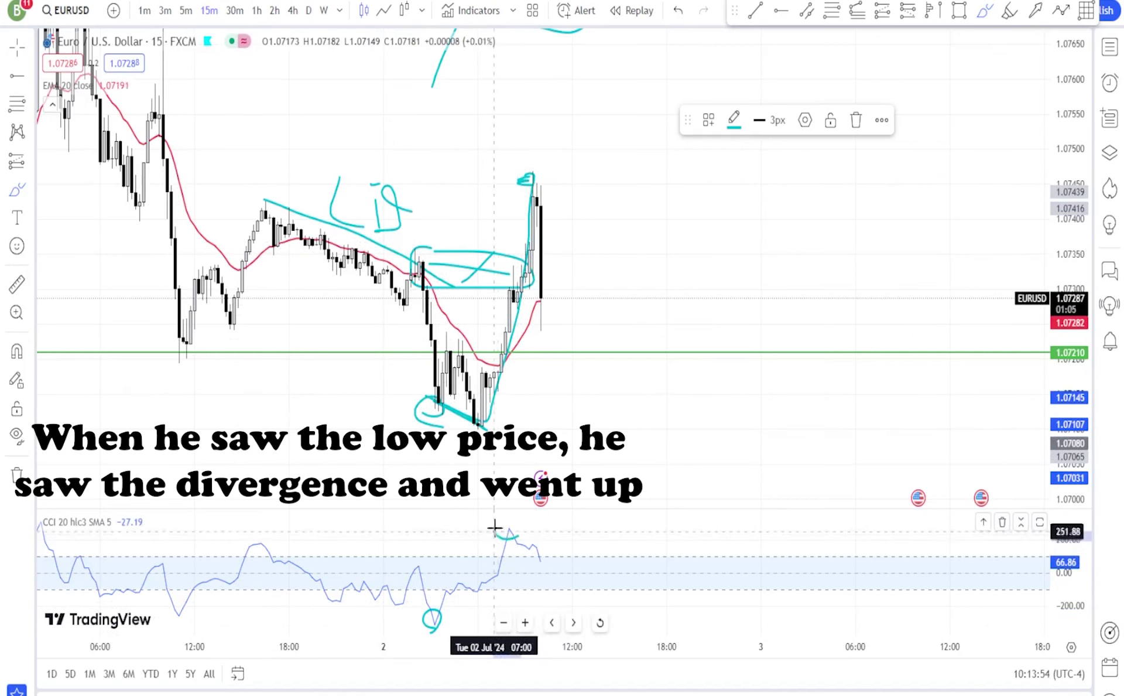
mouse_move(495, 527)
mouse_down()
mouse_move(518, 527)
mouse_move(497, 532)
mouse_move(511, 535)
mouse_up()
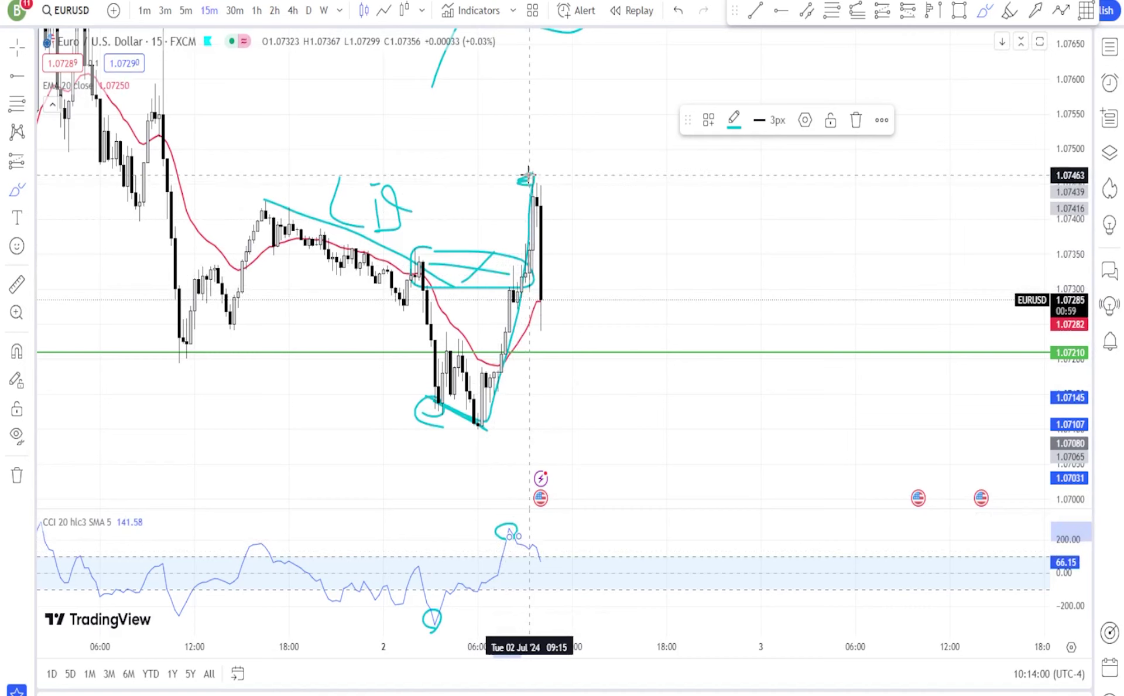
Step: Sketch the rally, a falling CCI arrow and a projected price drop to a target near 1.07050, and undo the latest strokes
drag(526, 180, 498, 302)
mouse_move(510, 523)
mouse_down()
mouse_move(572, 554)
mouse_move(544, 567)
mouse_up()
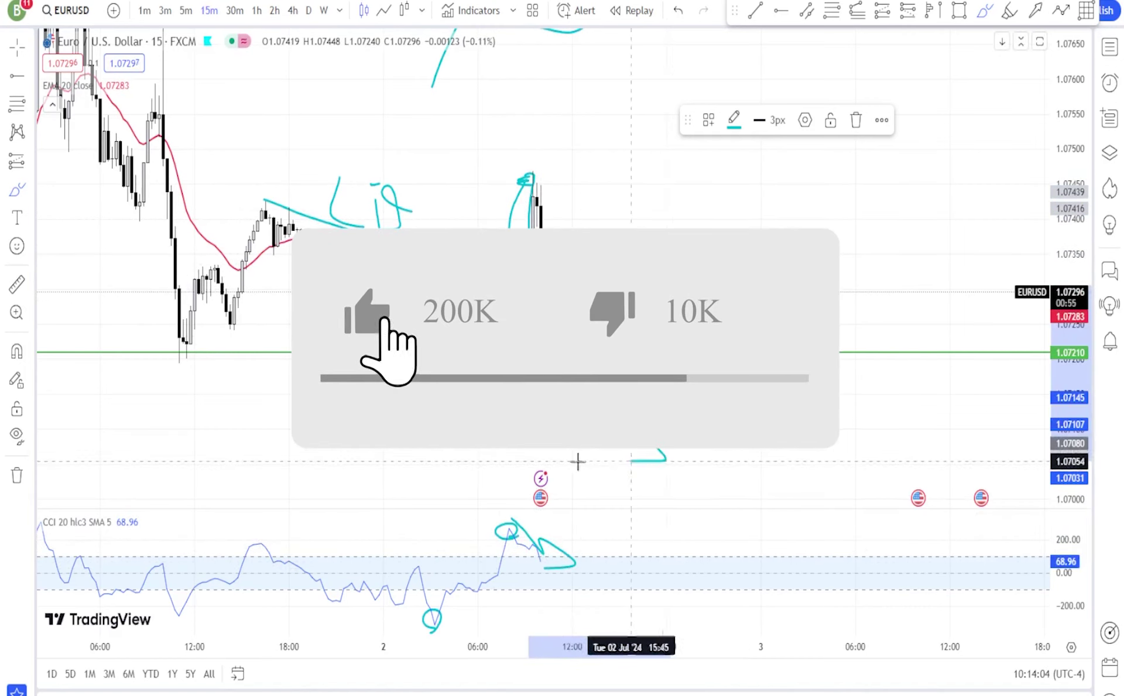
drag(586, 463, 666, 451)
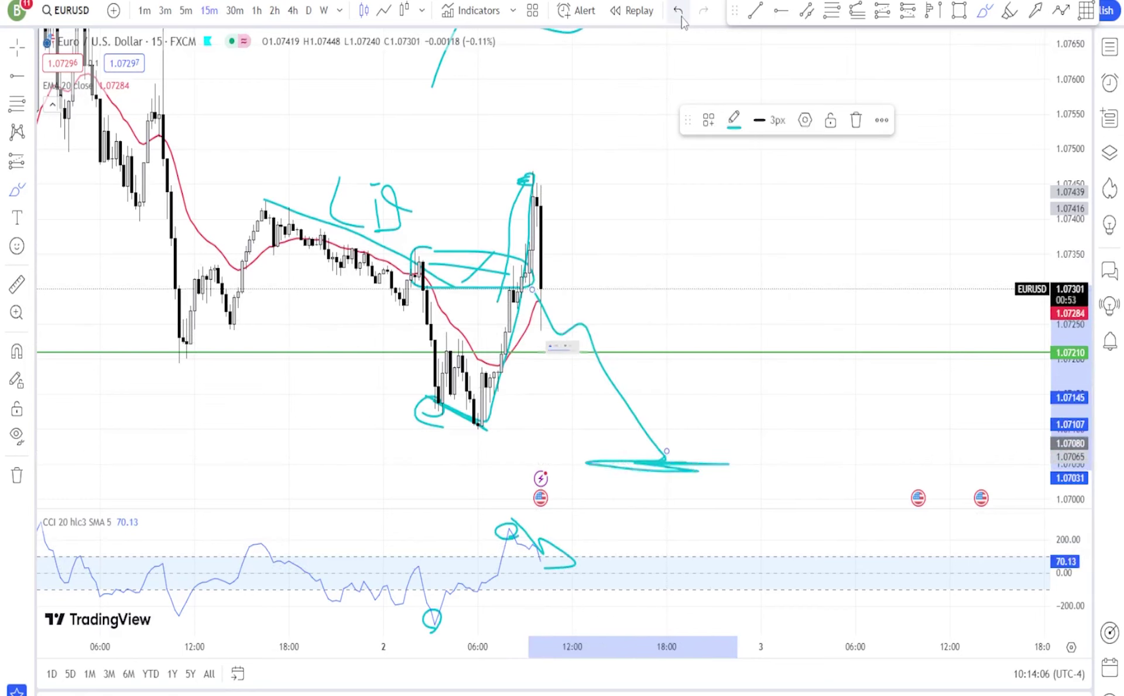
click(681, 16)
click(681, 16)
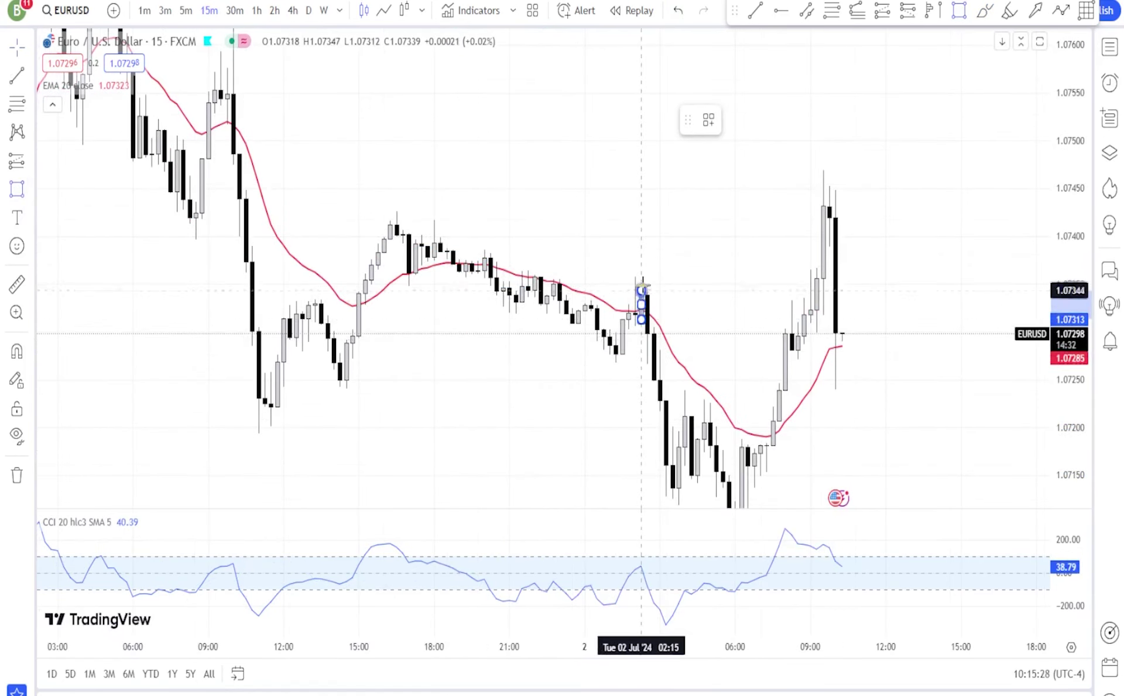
Step: Shade the resistance zone from the 02:15 swing high to the latest candles with a rectangle, and add a descending dashed trend line labelled "Liq"
drag(647, 299, 847, 300)
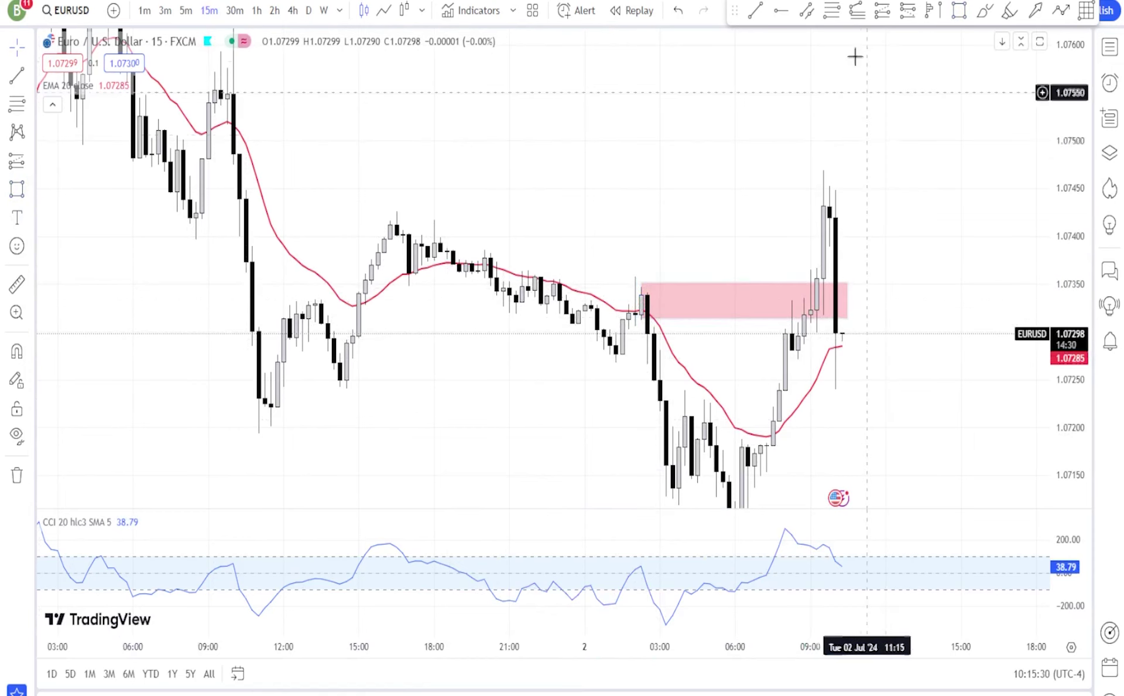
drag(397, 208, 666, 325)
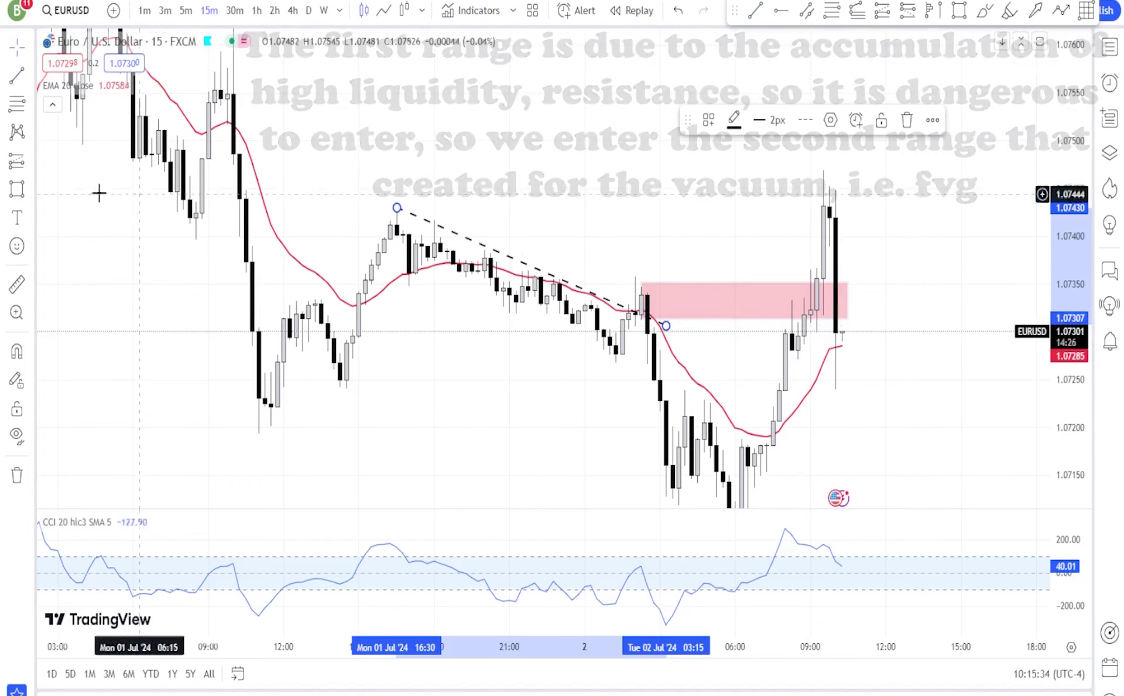
click(985, 10)
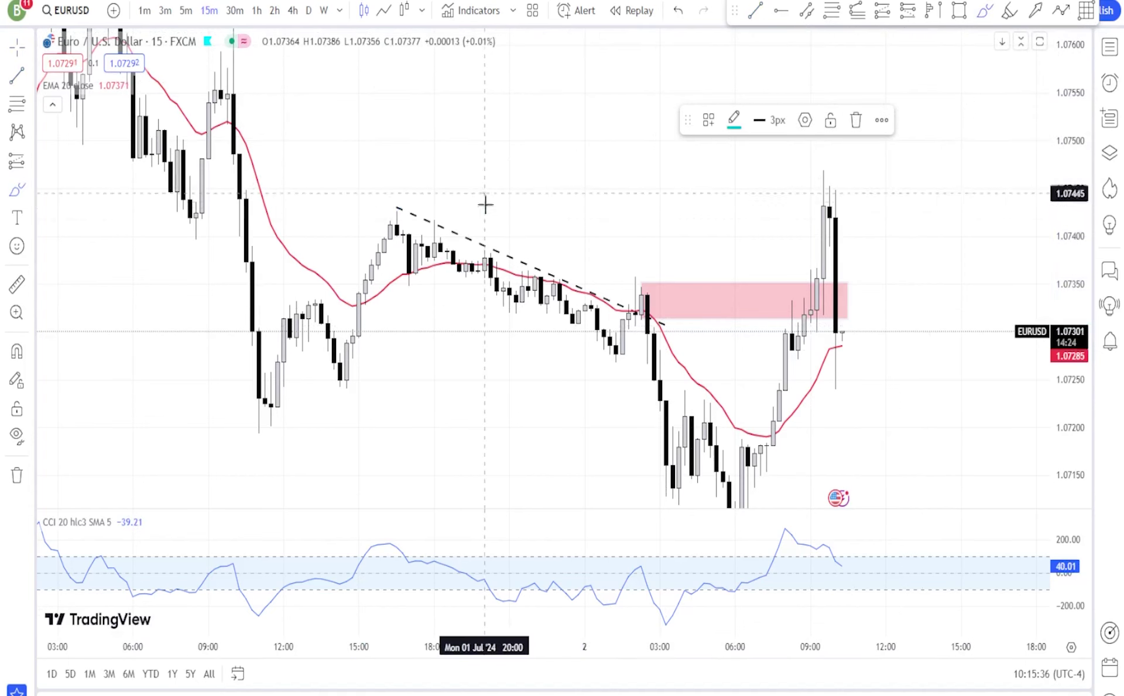
drag(535, 195, 538, 205)
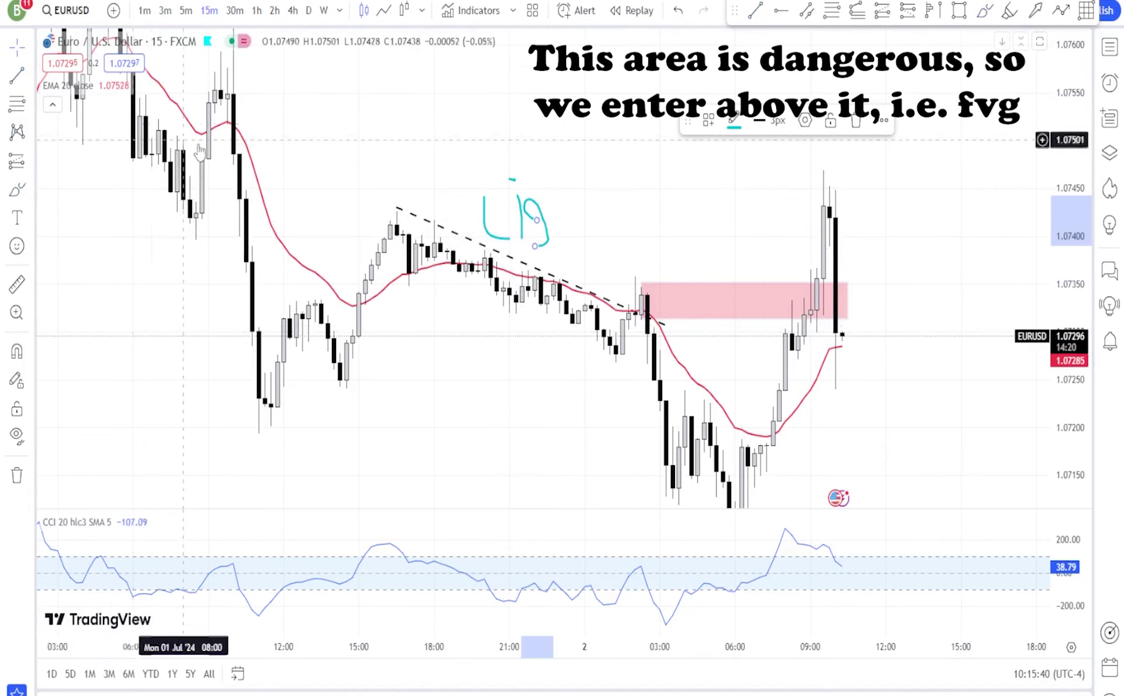
Step: Circle the fair value gap freehand in the steep bearish candles around 11:00 on 1 July, near 1.07450
drag(251, 171, 426, 202)
scroll(427, 203, up, 1)
click(17, 191)
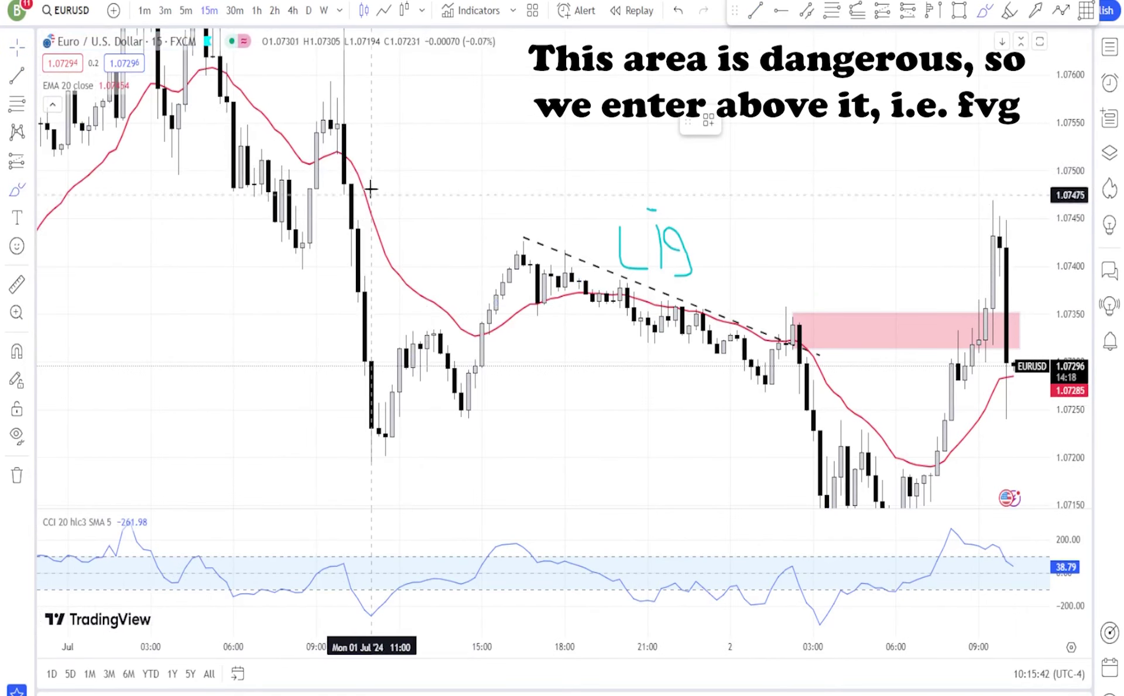
drag(370, 175, 351, 175)
mouse_move(320, 232)
mouse_down()
mouse_move(377, 231)
mouse_move(370, 176)
mouse_up()
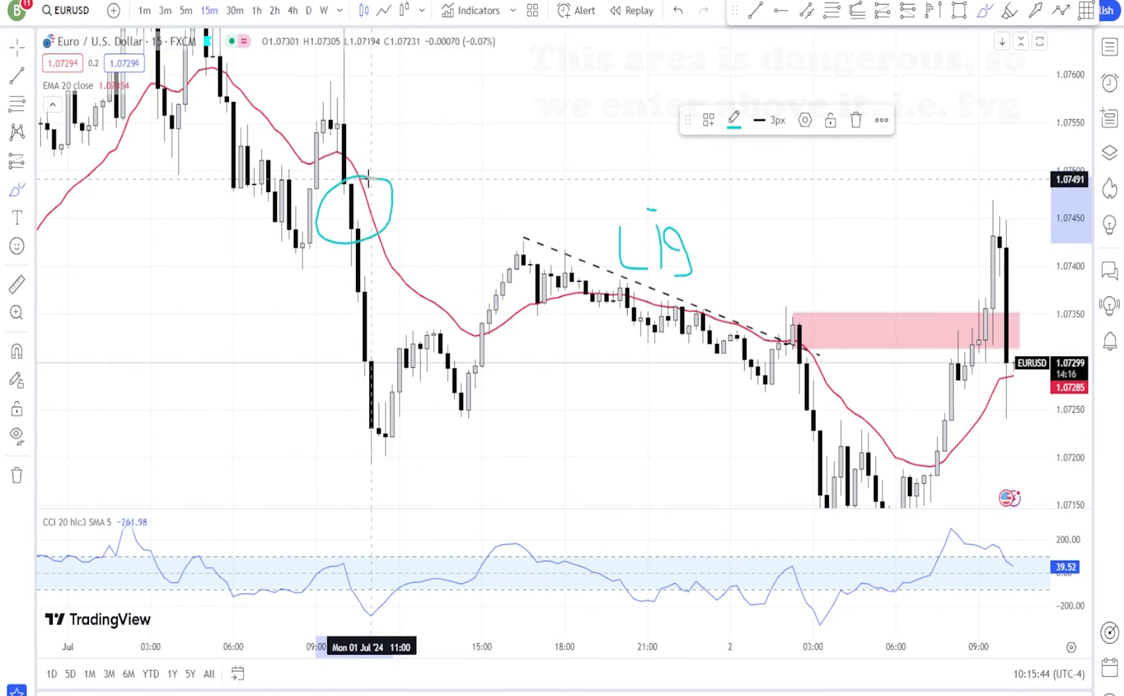
Step: Handwrite "FV" beside the circled fair value gap and undo the freehand strokes
drag(446, 173, 413, 171)
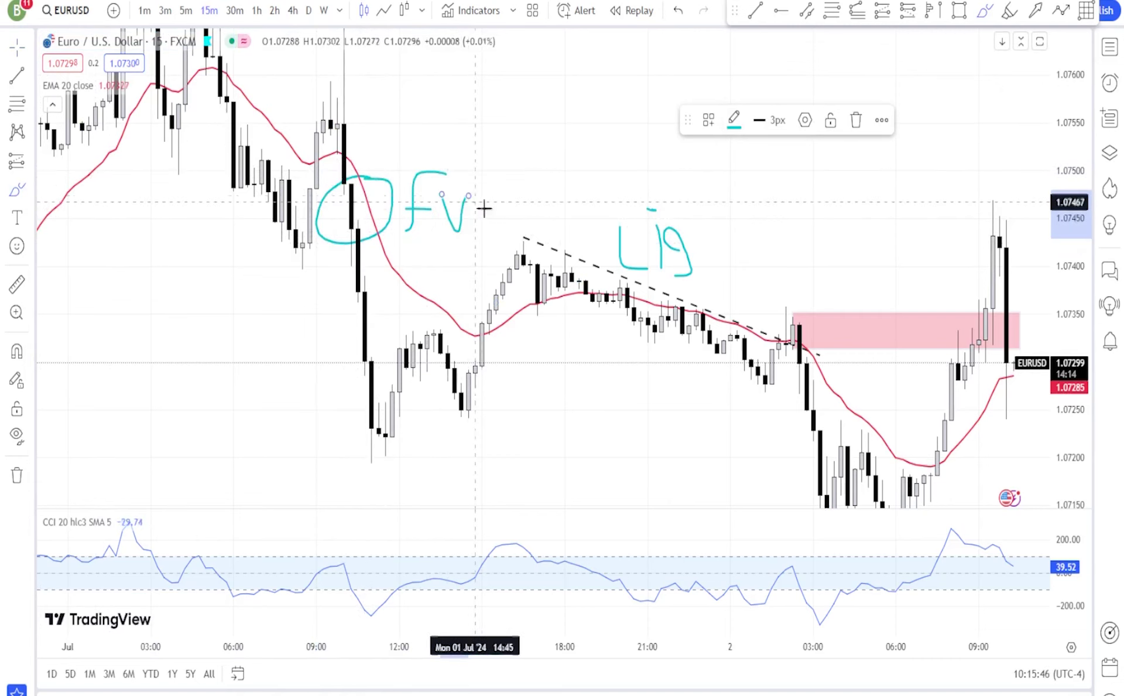
click(678, 11)
click(678, 10)
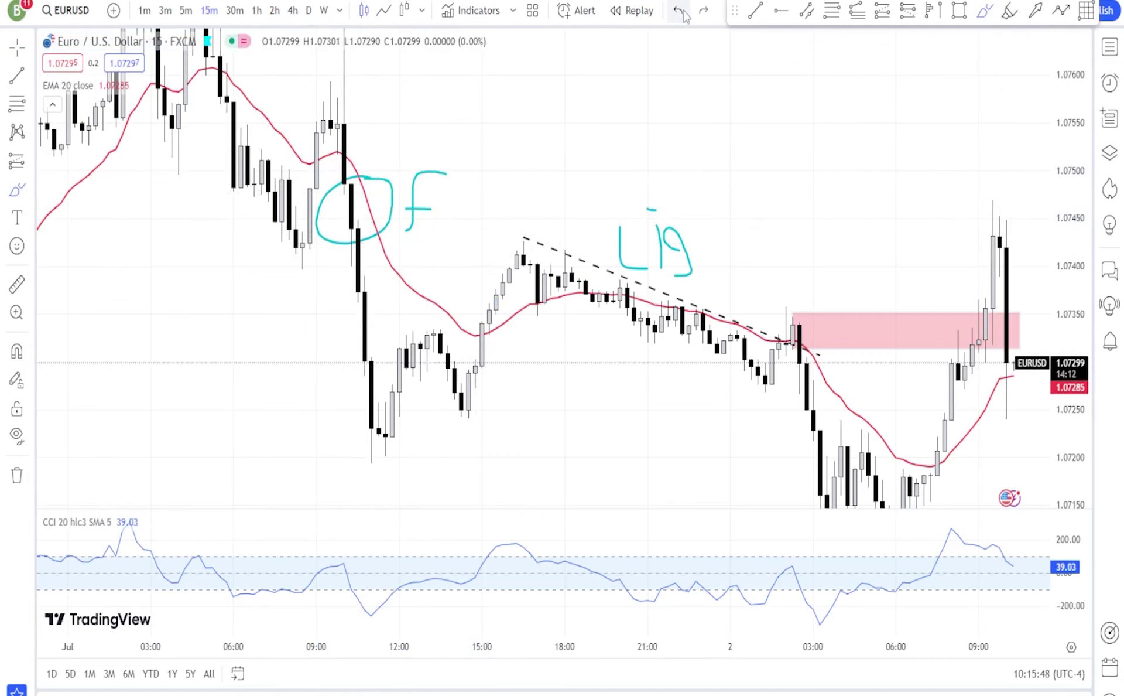
click(680, 12)
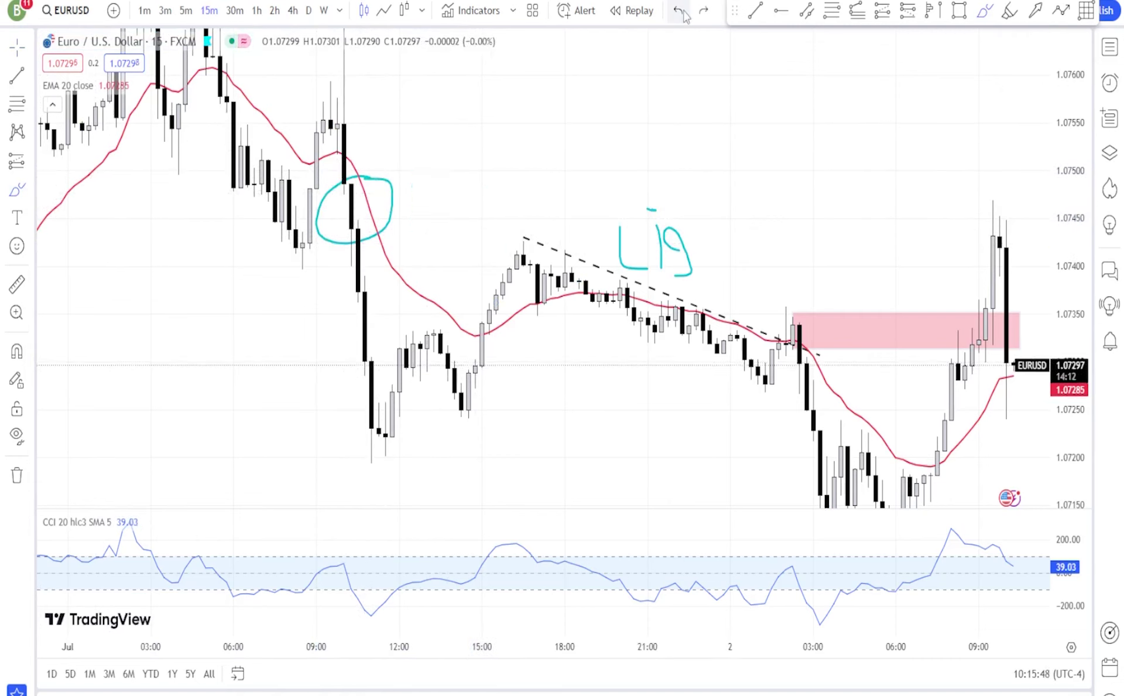
Step: Shade the fair value gap between about 1.07447 and 1.07470 with a rectangle from 09:45 on 1 July past the latest candles
click(958, 11)
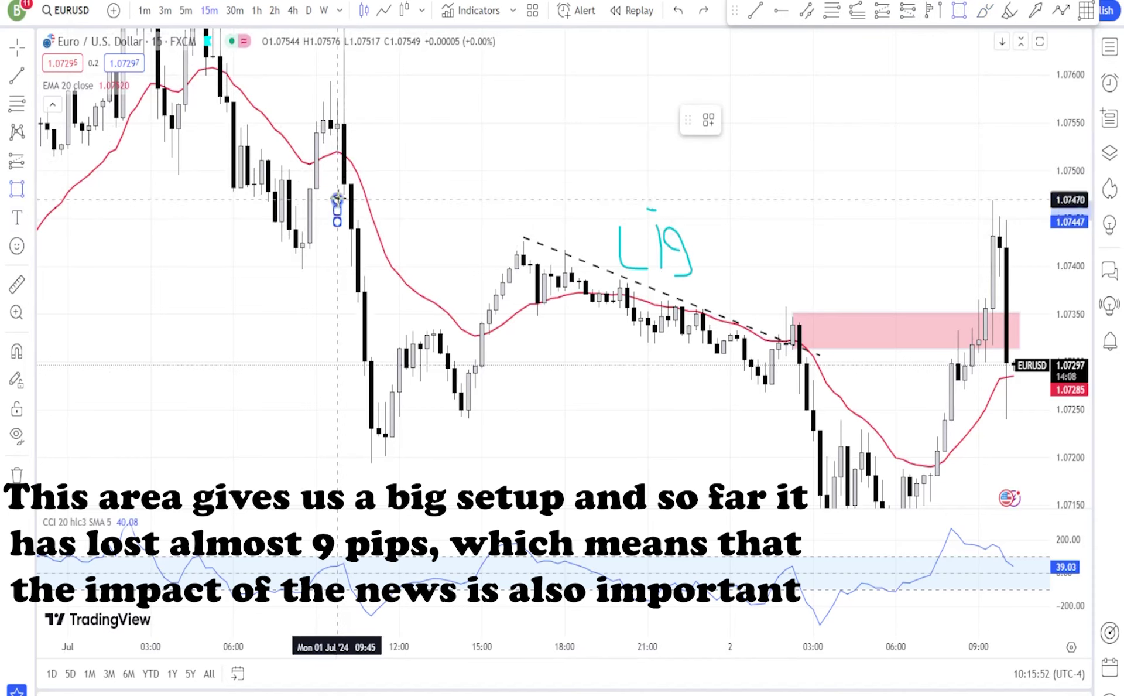
drag(337, 209, 1047, 210)
drag(919, 263, 667, 266)
drag(796, 211, 914, 212)
drag(888, 291, 889, 244)
scroll(647, 207, down, 1)
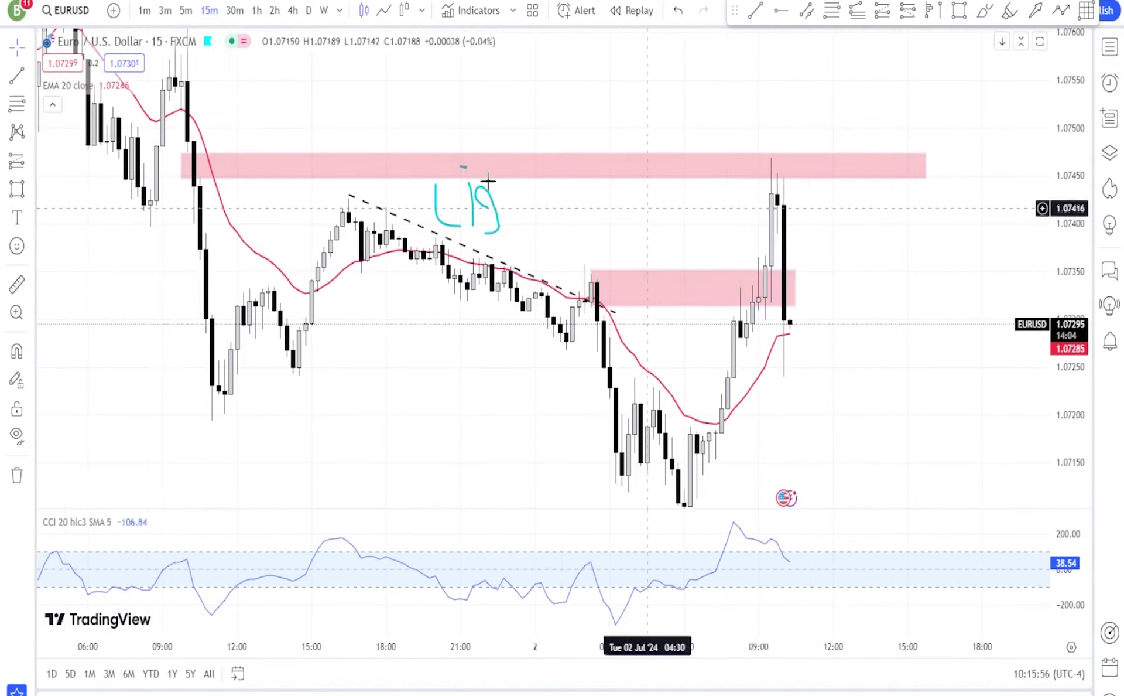
Step: Switch the chart to the 5-minute timeframe to inspect the latest candles around the two shaded zones
click(187, 11)
scroll(867, 351, up, 3)
drag(855, 370, 778, 253)
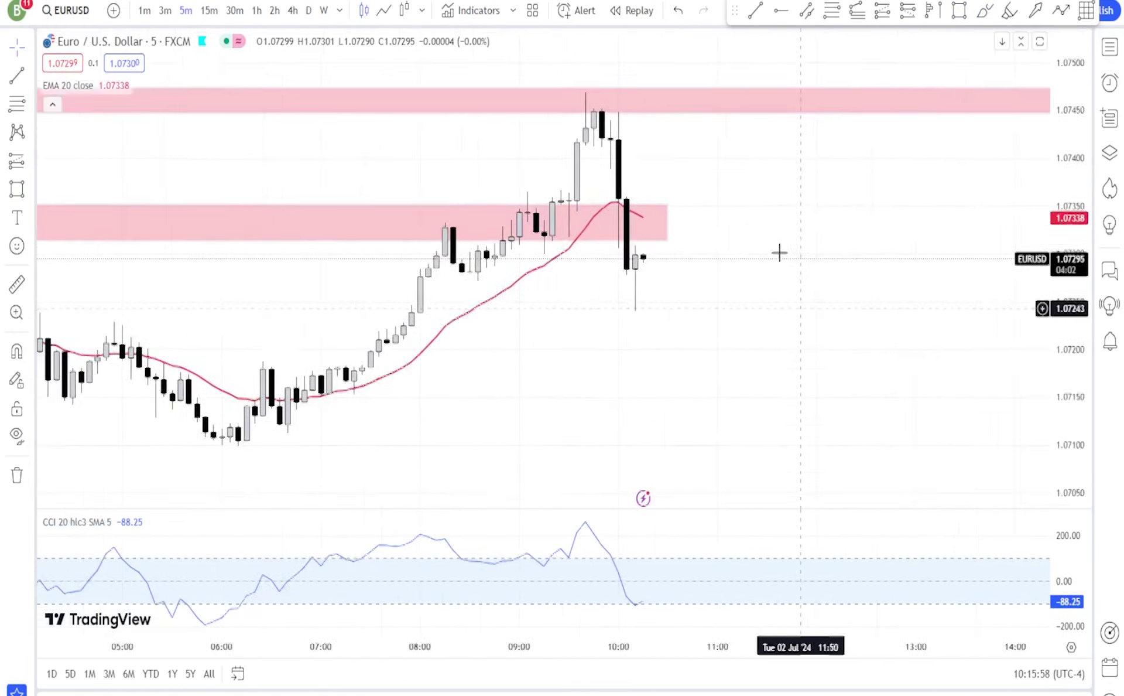
scroll(779, 253, down, 2)
drag(1070, 174, 1069, 232)
drag(836, 319, 790, 338)
scroll(791, 338, down, 3)
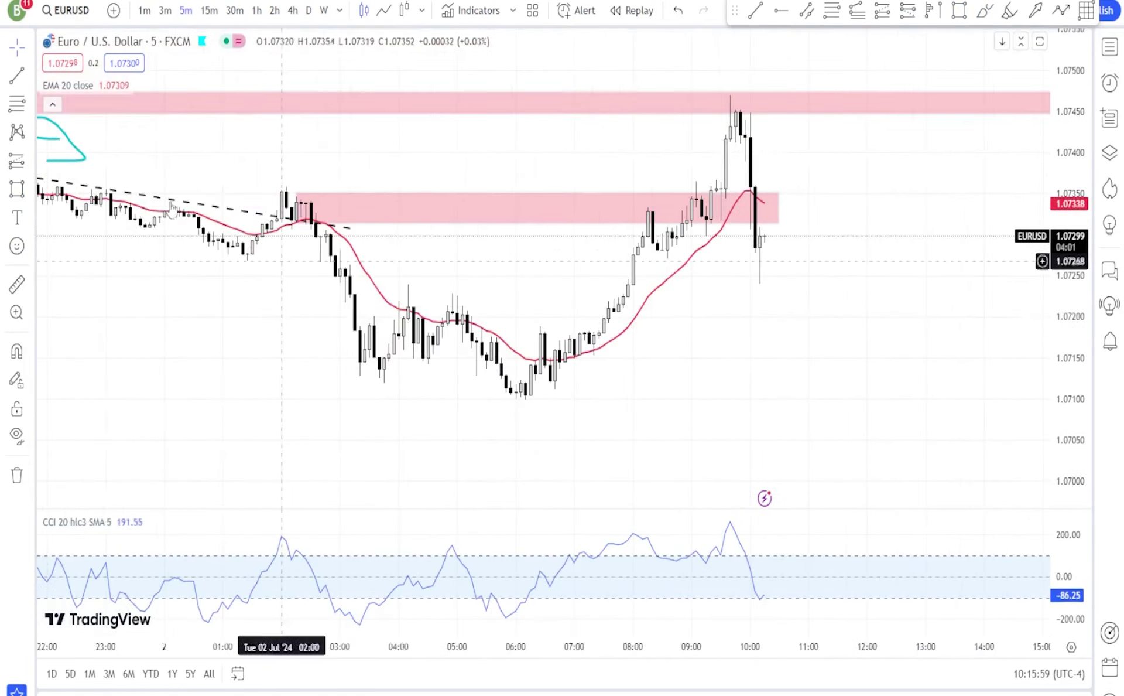
Step: Trace the decline, the rally and a short downward arrow over the candles with the Highlighter, and undo the strokes
click(31, 164)
click(1007, 9)
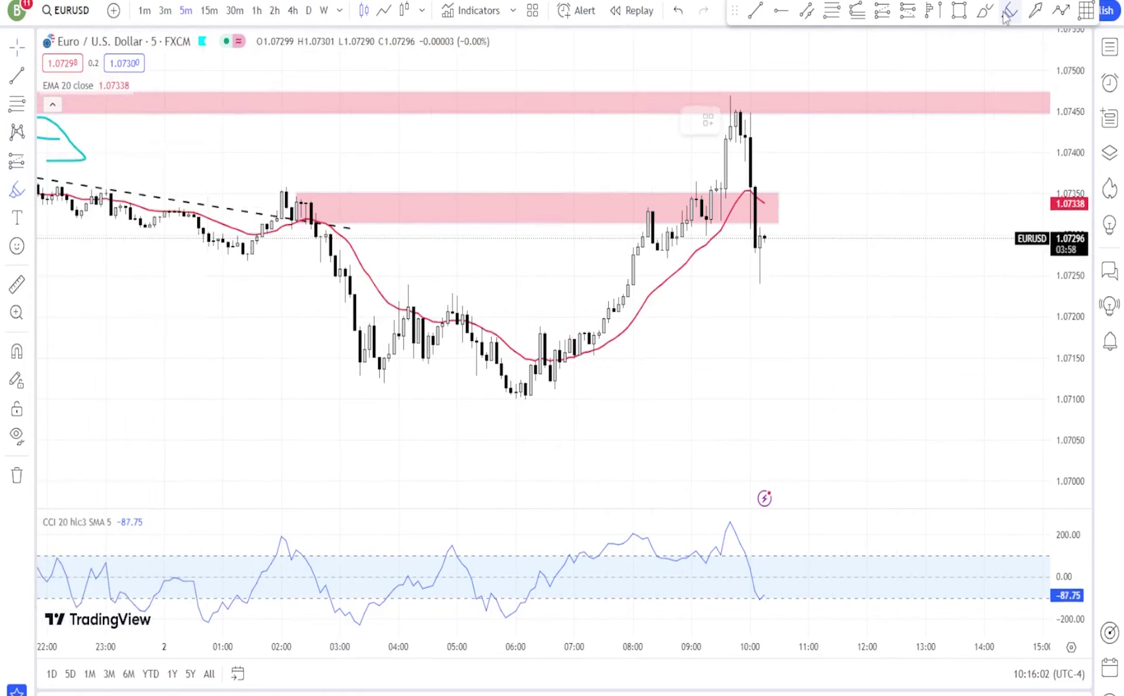
mouse_move(332, 211)
mouse_down()
mouse_move(354, 347)
mouse_move(405, 288)
mouse_move(479, 293)
mouse_move(524, 397)
mouse_move(641, 264)
mouse_move(688, 366)
mouse_up()
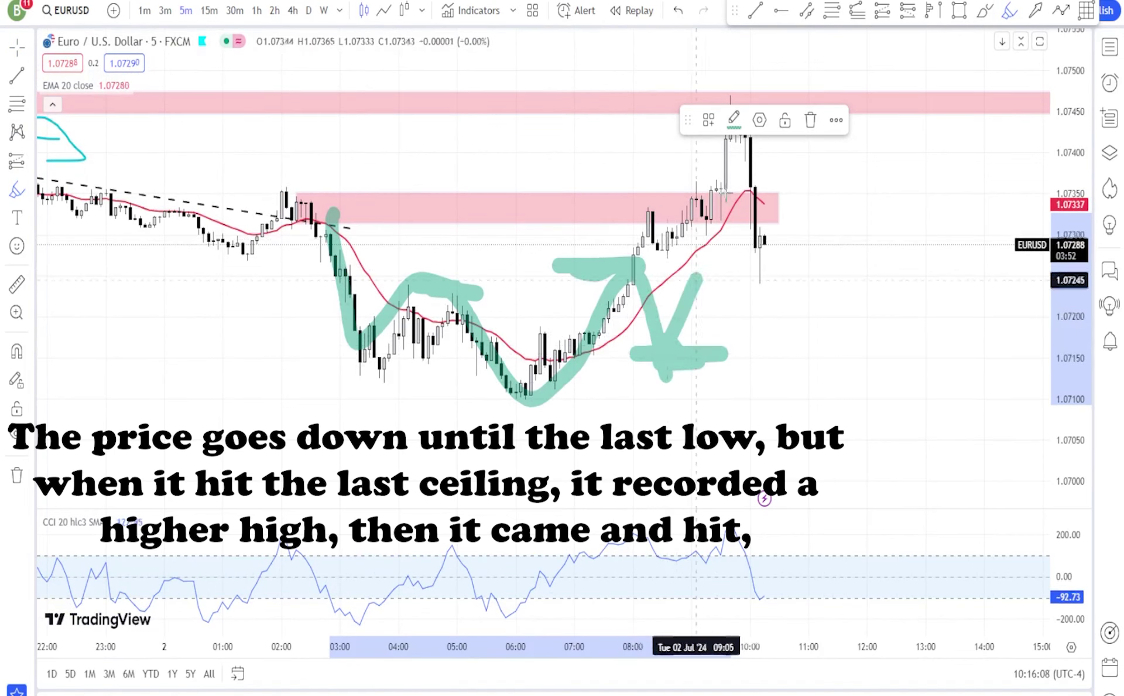
click(680, 10)
click(679, 11)
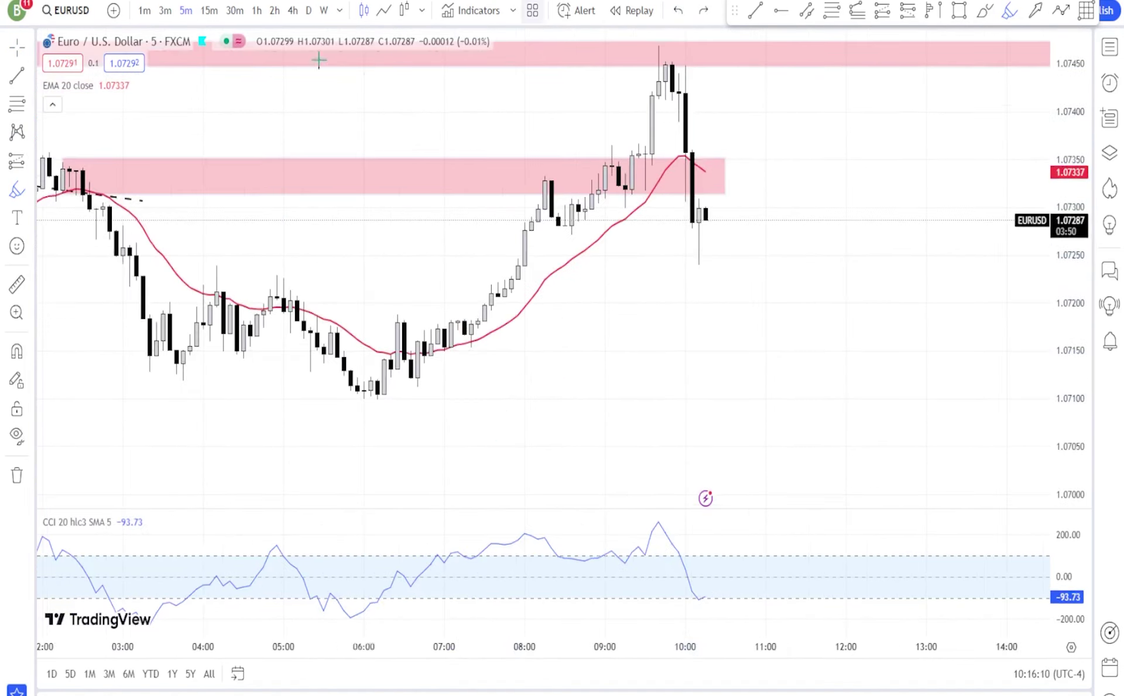
Step: Switch the chart to the 1-minute timeframe to inspect the candles from about 07:00 to the latest price
click(141, 13)
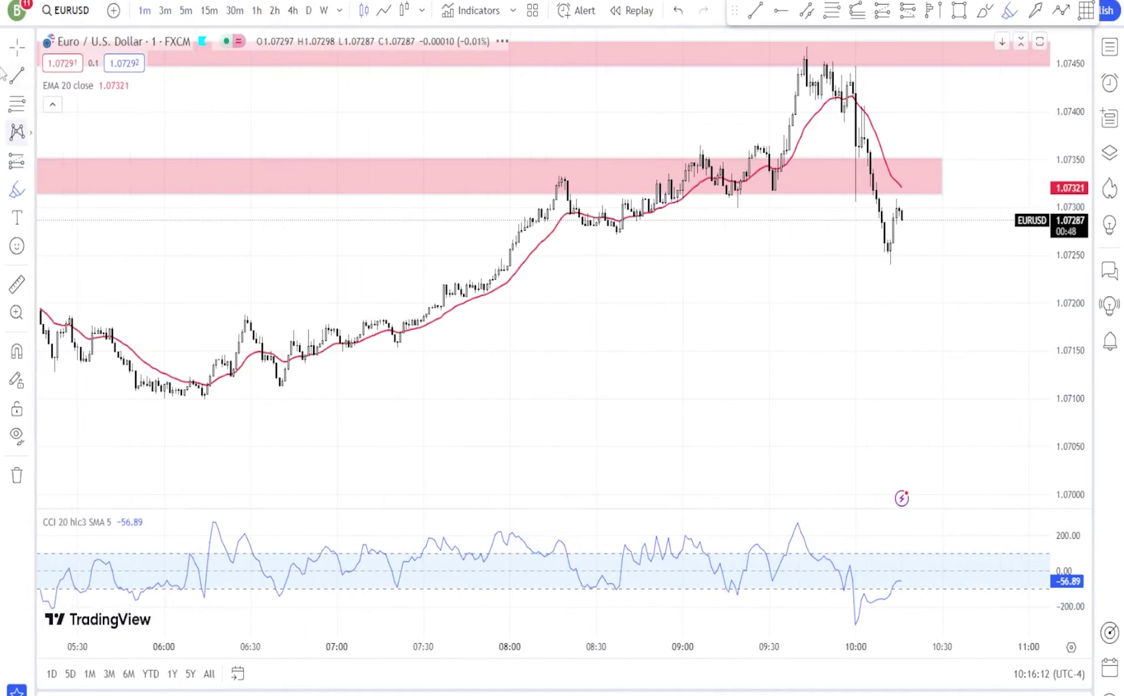
click(14, 49)
drag(694, 337, 580, 426)
scroll(579, 426, up, 2)
drag(1073, 379, 1069, 211)
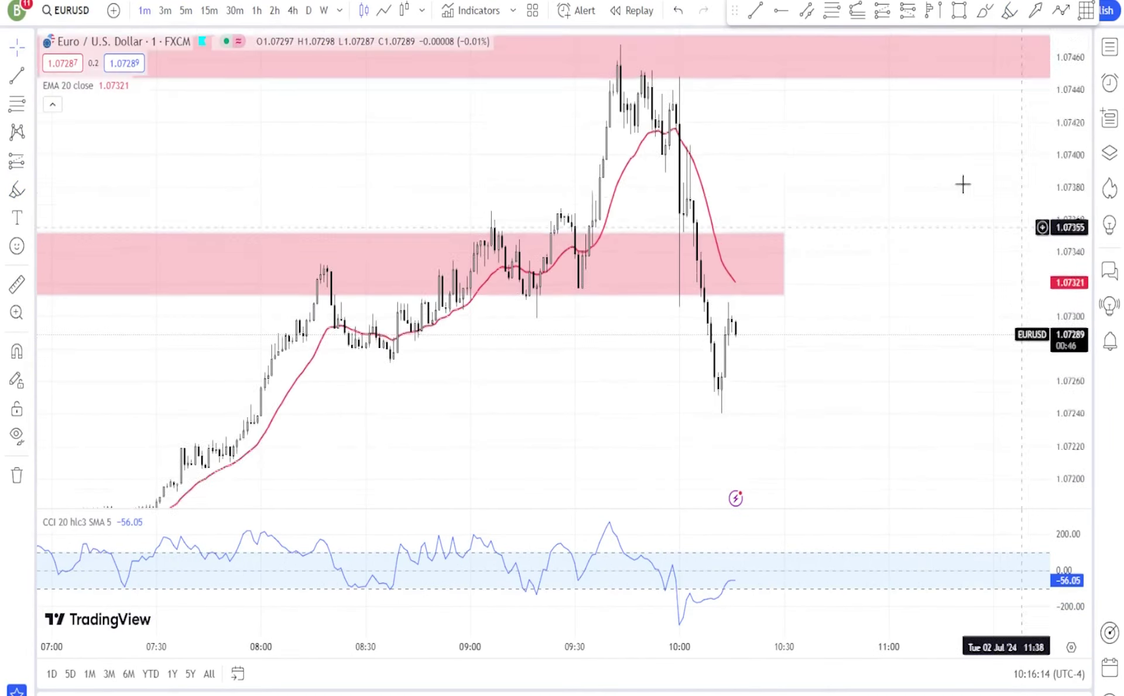
scroll(919, 223, down, 3)
scroll(638, 411, up, 2)
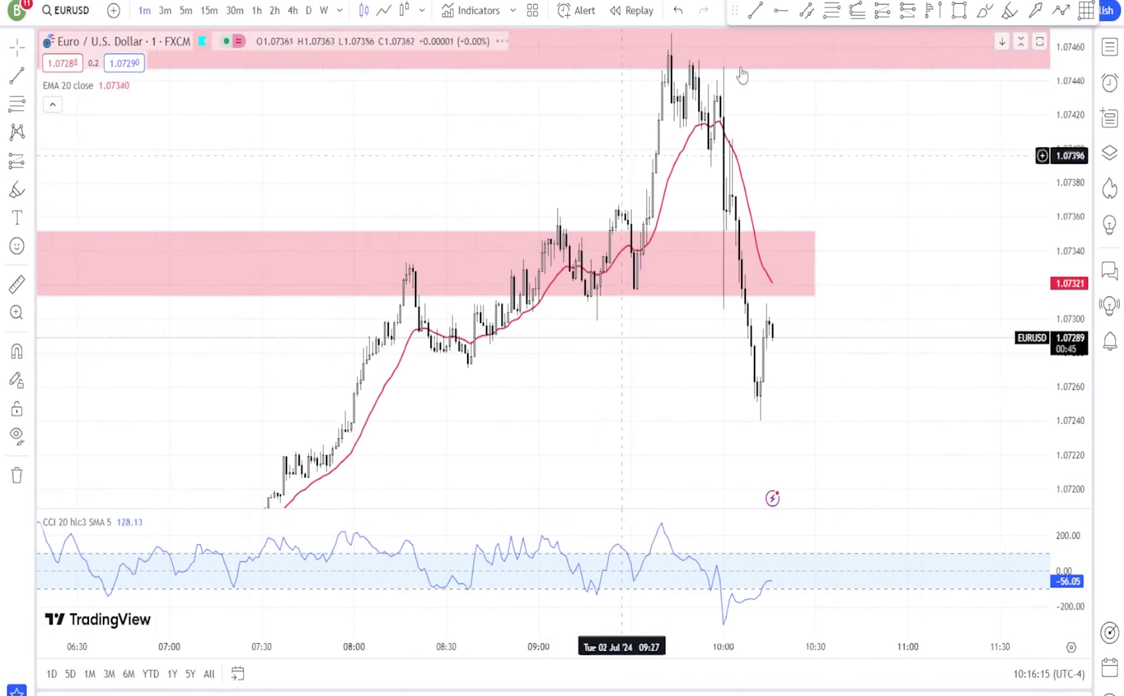
Step: Circle the 08:37 low on price and CCI freehand, trace the rise, and draw a horizontal line at the preceding swing high
click(984, 11)
scroll(410, 351, up, 2)
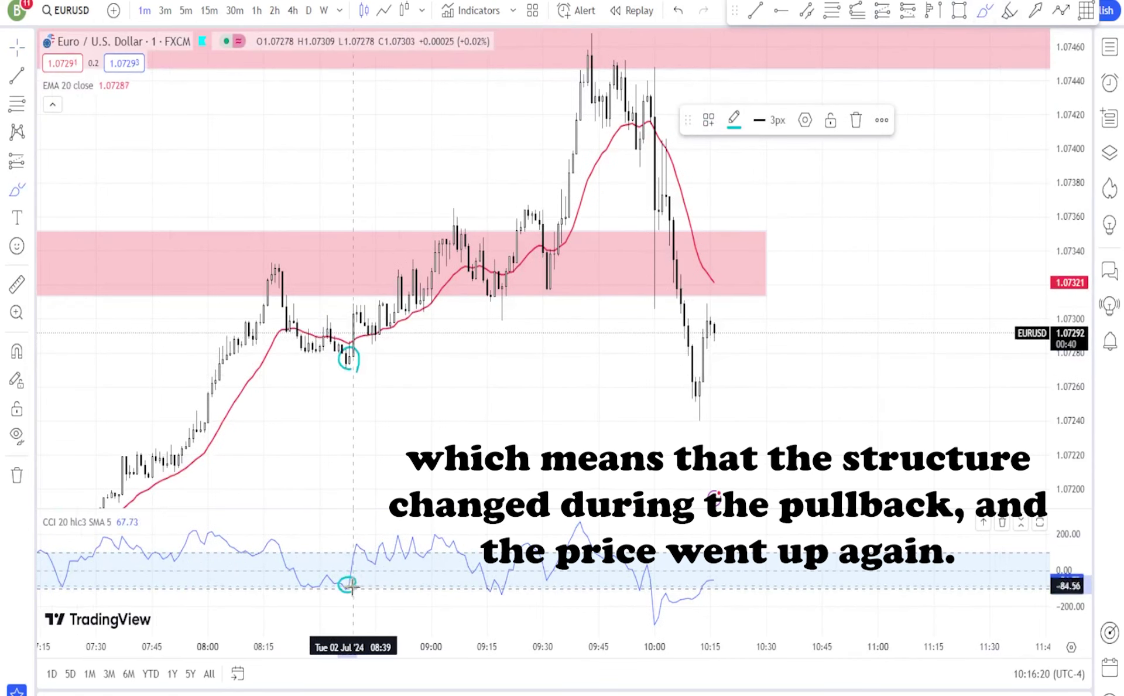
drag(358, 347, 417, 258)
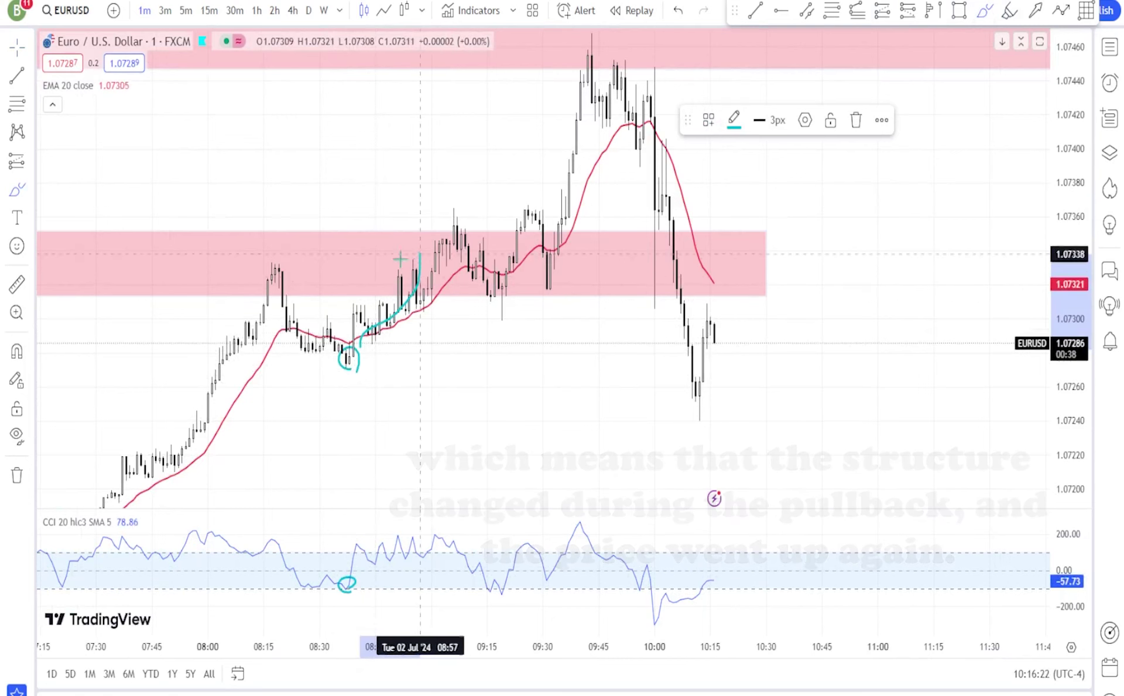
mouse_move(255, 266)
mouse_down()
mouse_move(420, 267)
mouse_move(479, 233)
mouse_move(473, 319)
mouse_up()
click(677, 11)
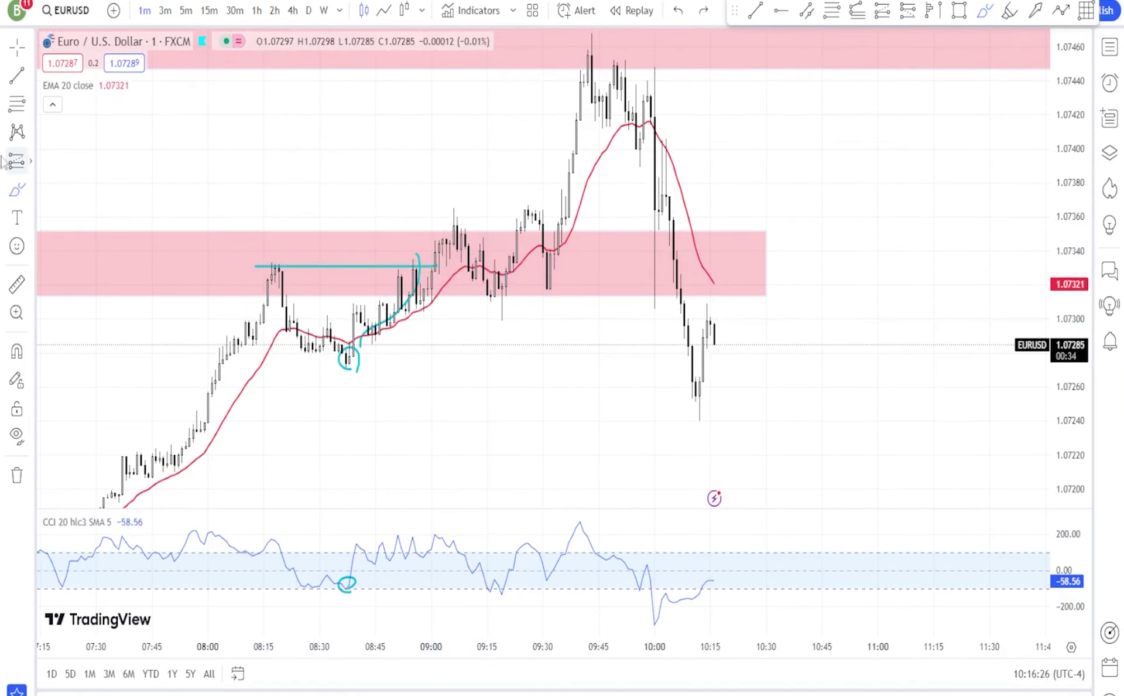
Step: Draw a Fibonacci retracement from the 08:36 low at 1.07271 up to the swing high at 1.07365
click(342, 369)
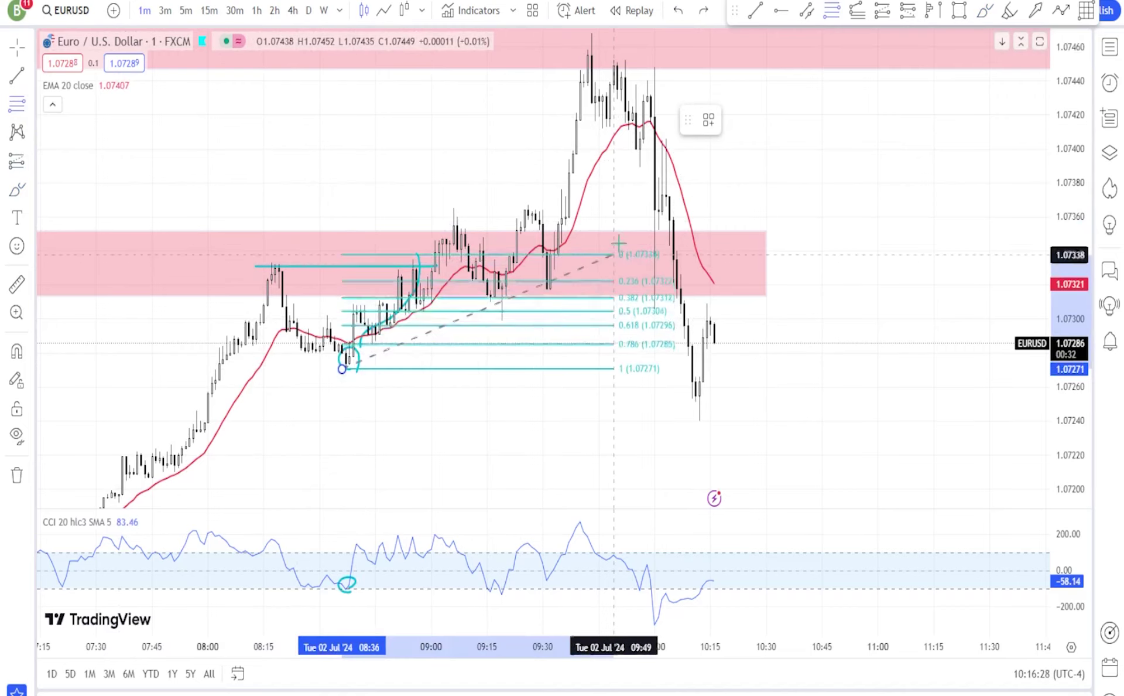
click(625, 209)
drag(1069, 333, 1069, 185)
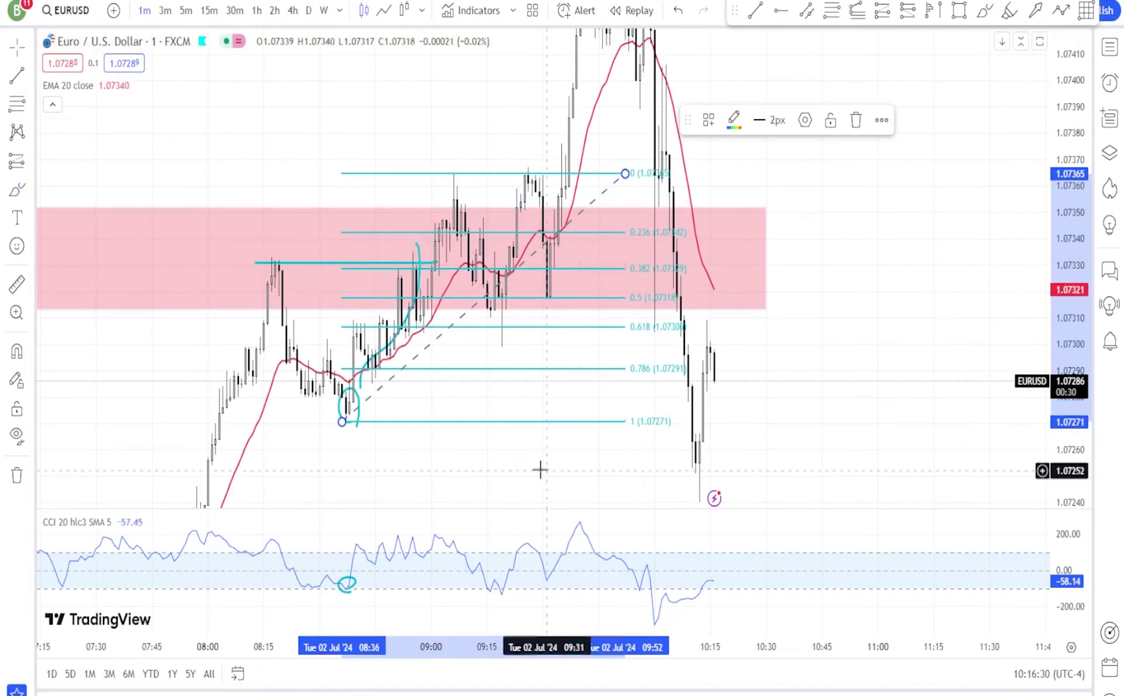
drag(563, 453, 691, 458)
scroll(691, 458, up, 1)
Step: Mark the 09:20 pullback low near the 0.618 level with a freehand line and circle, and circle the matching CCI low
click(15, 192)
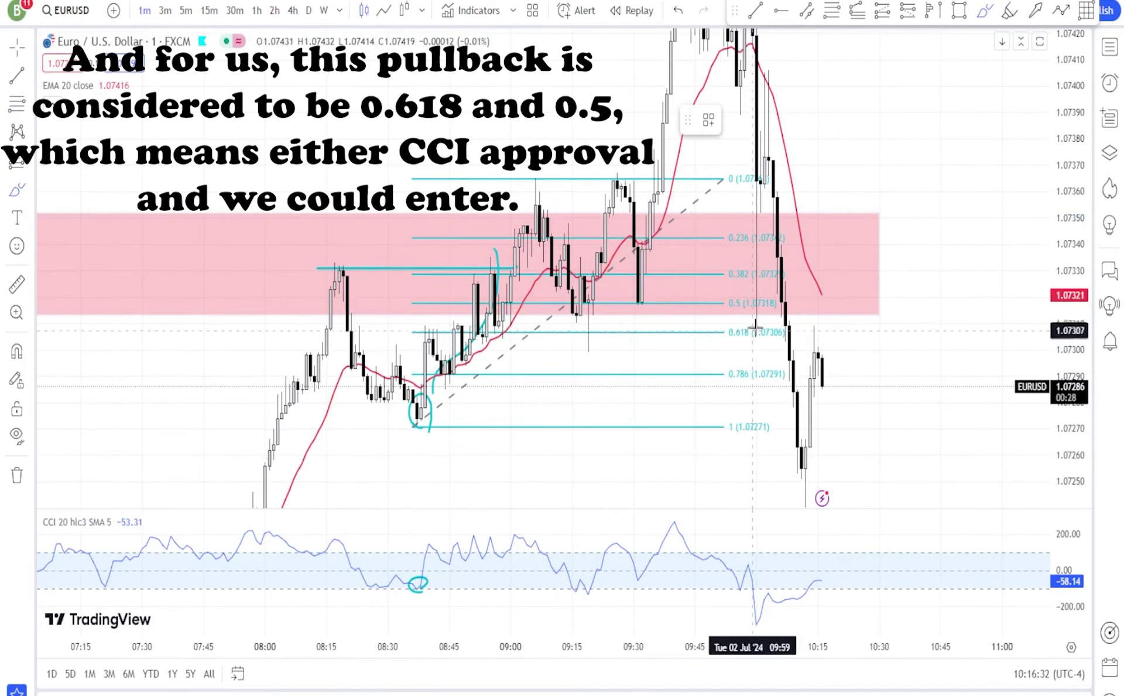
mouse_move(755, 325)
mouse_down()
mouse_move(621, 316)
mouse_move(596, 350)
mouse_up()
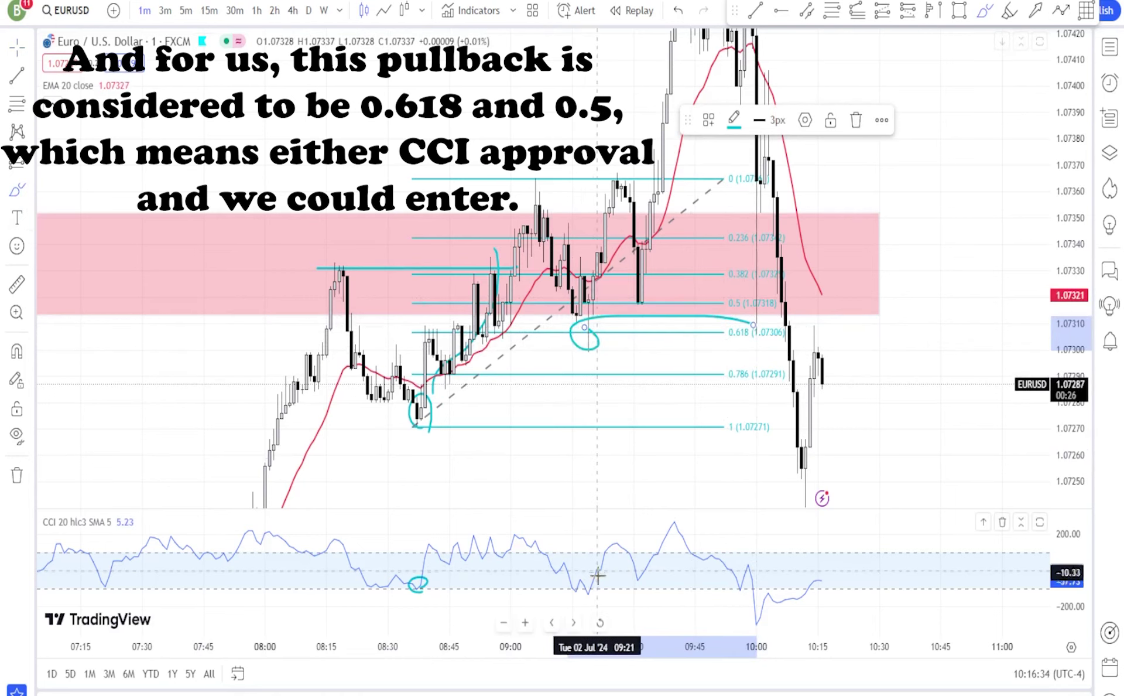
drag(590, 584, 596, 602)
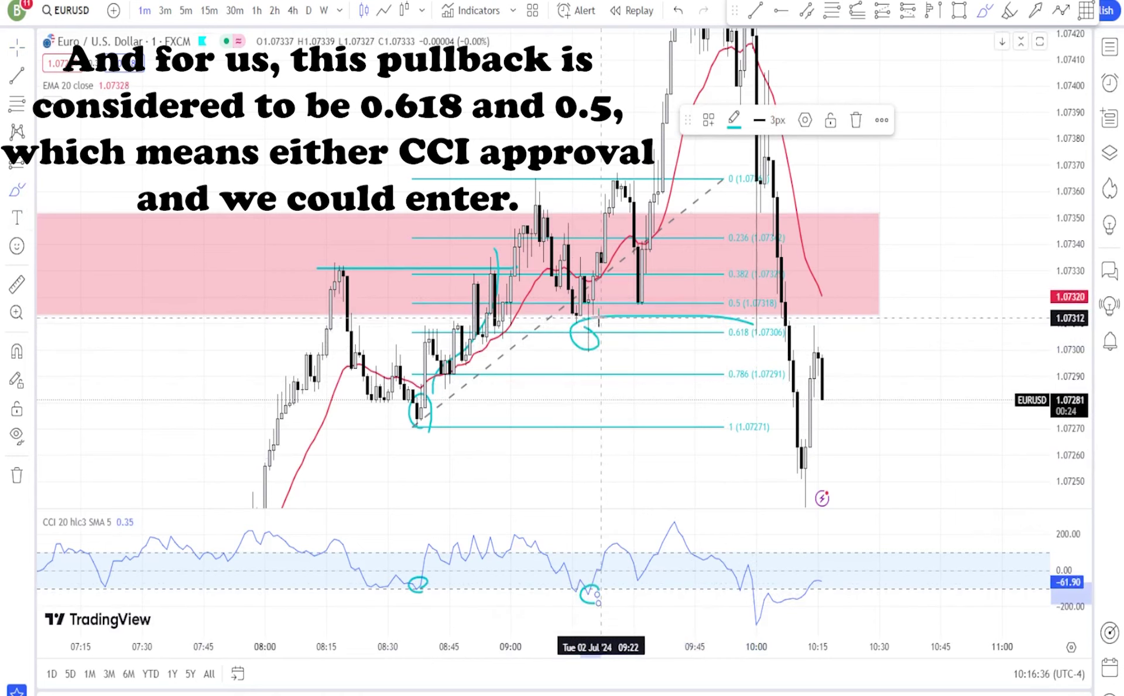
Step: Place a long position at the 09:20 pullback with entry at 1.07317 and its stop tightened to 1.07312
click(27, 165)
click(87, 181)
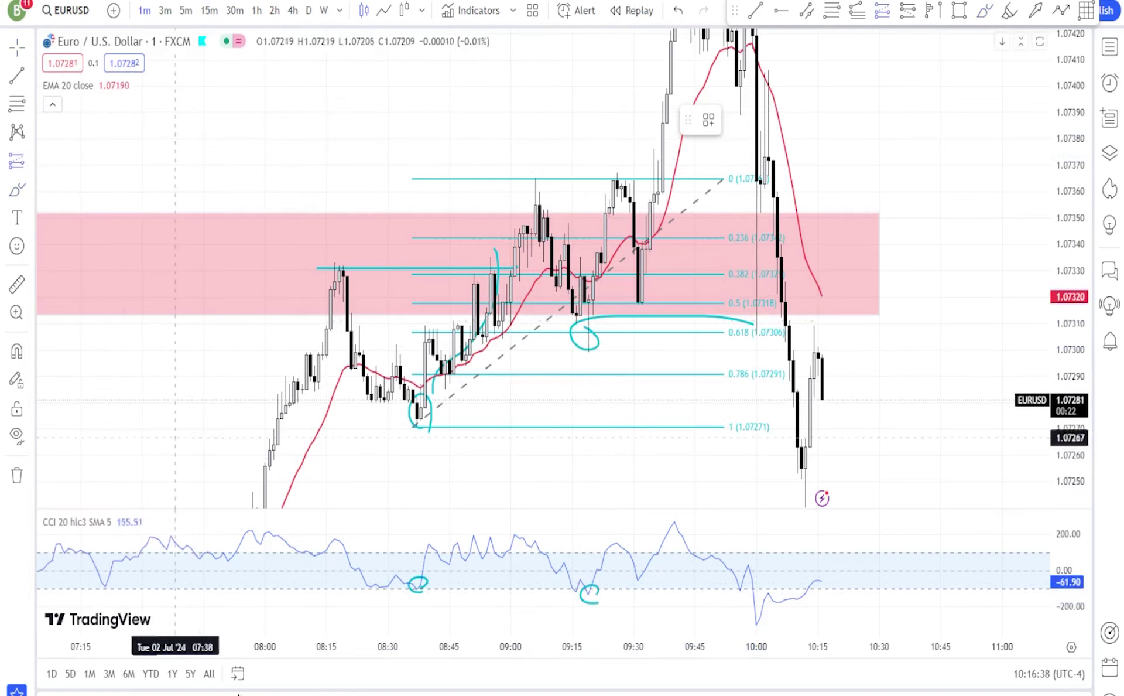
click(592, 307)
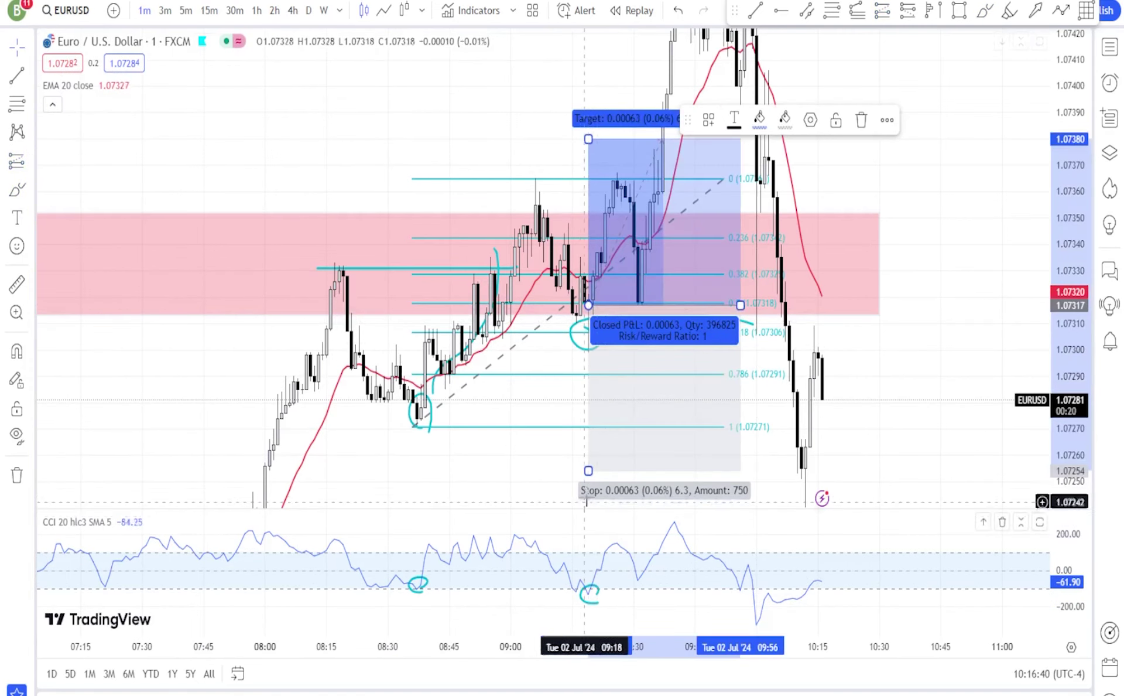
drag(598, 472, 612, 298)
drag(760, 368, 745, 403)
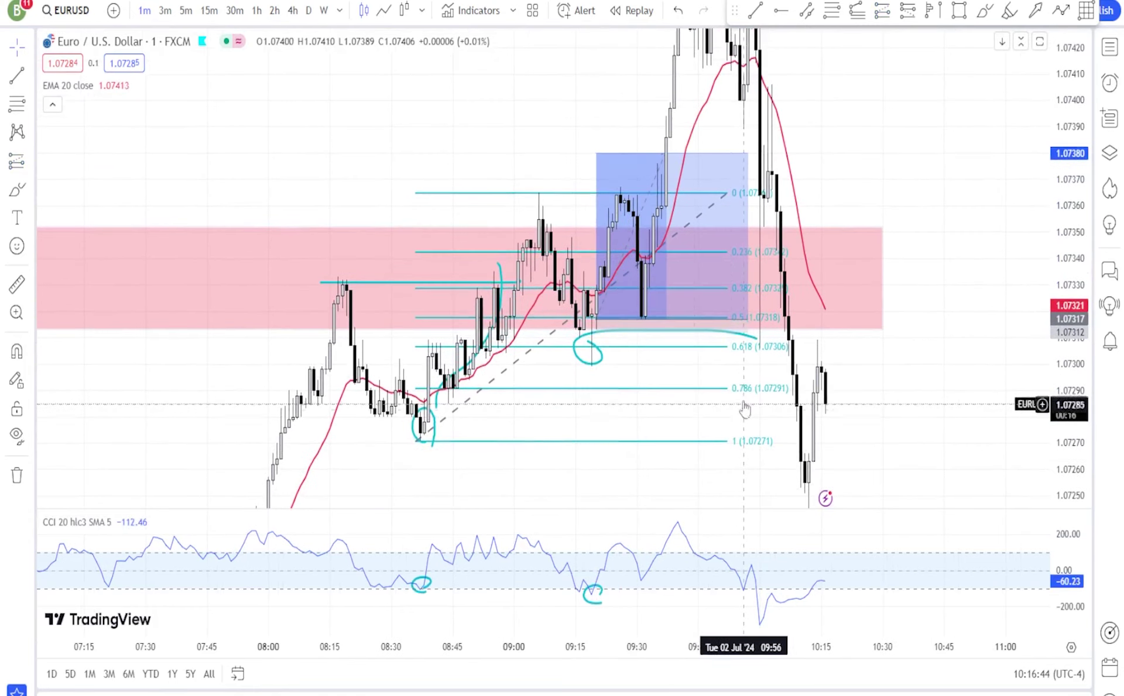
Step: Delete the Fibonacci retracement and raise the long position's target to 1.07418
click(740, 391)
key(Delete)
click(596, 153)
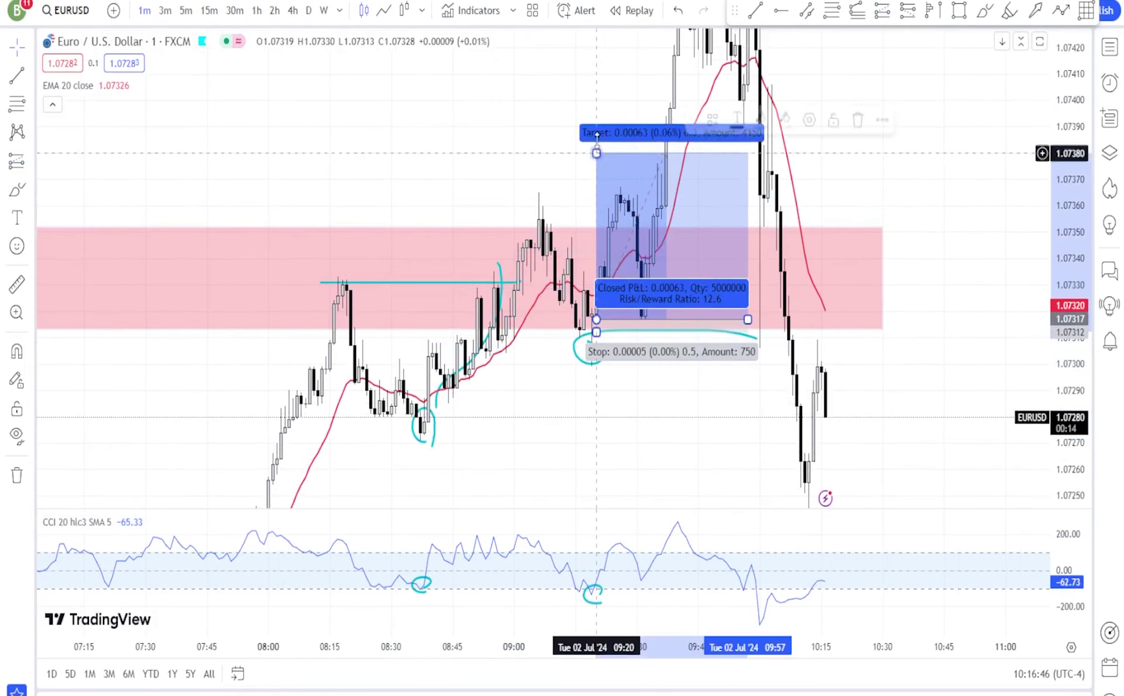
drag(596, 153, 599, 52)
drag(502, 151, 424, 266)
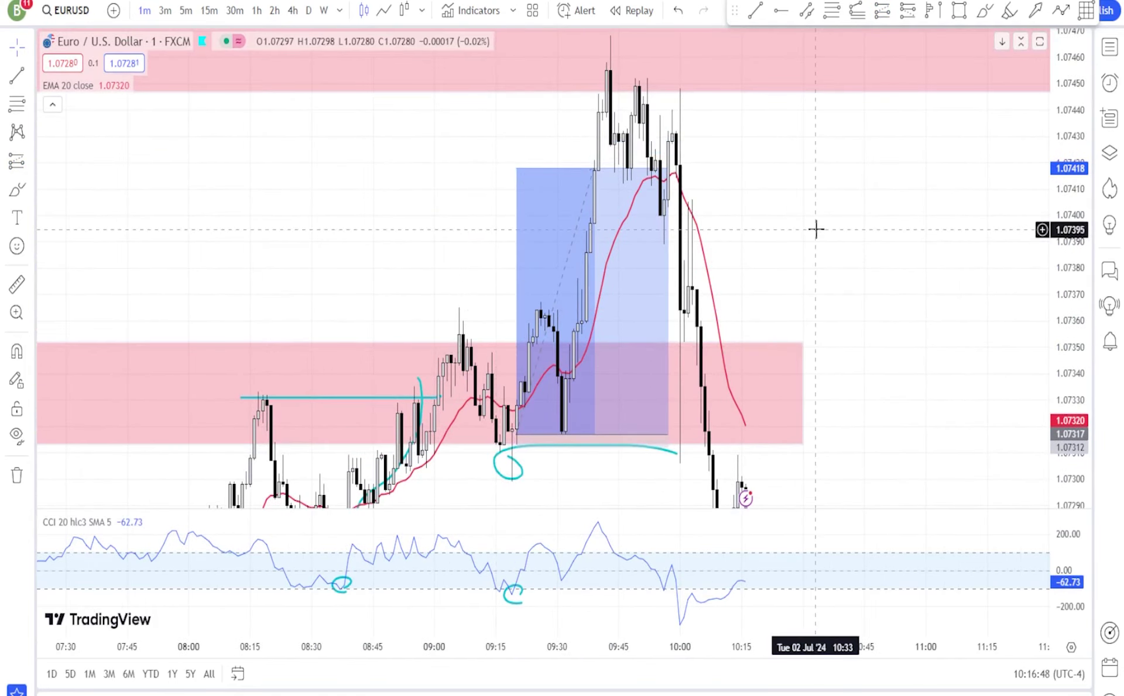
Step: Shorten the long position so that it ends at 09:40
scroll(815, 229, up, 1)
drag(729, 214, 804, 212)
scroll(804, 214, up, 1)
drag(677, 432, 591, 432)
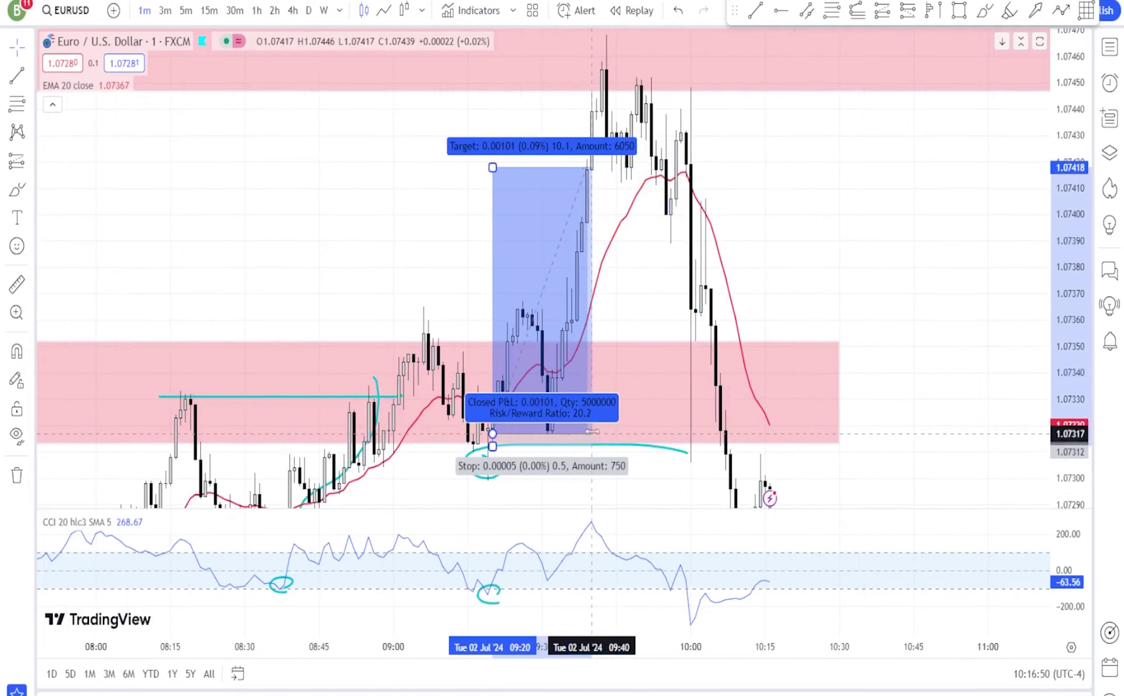
Step: Circle the 09:43 high near 1.07466 freehand and trace the drop and rebound that follow it
drag(805, 227, 830, 211)
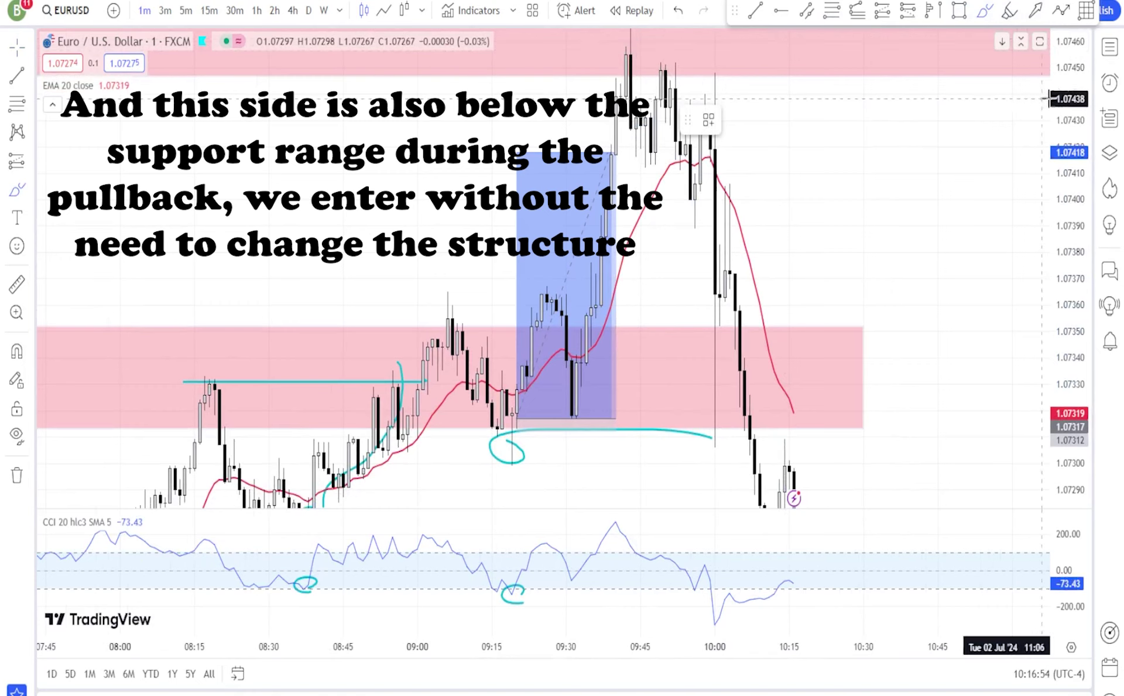
drag(1067, 104, 1066, 181)
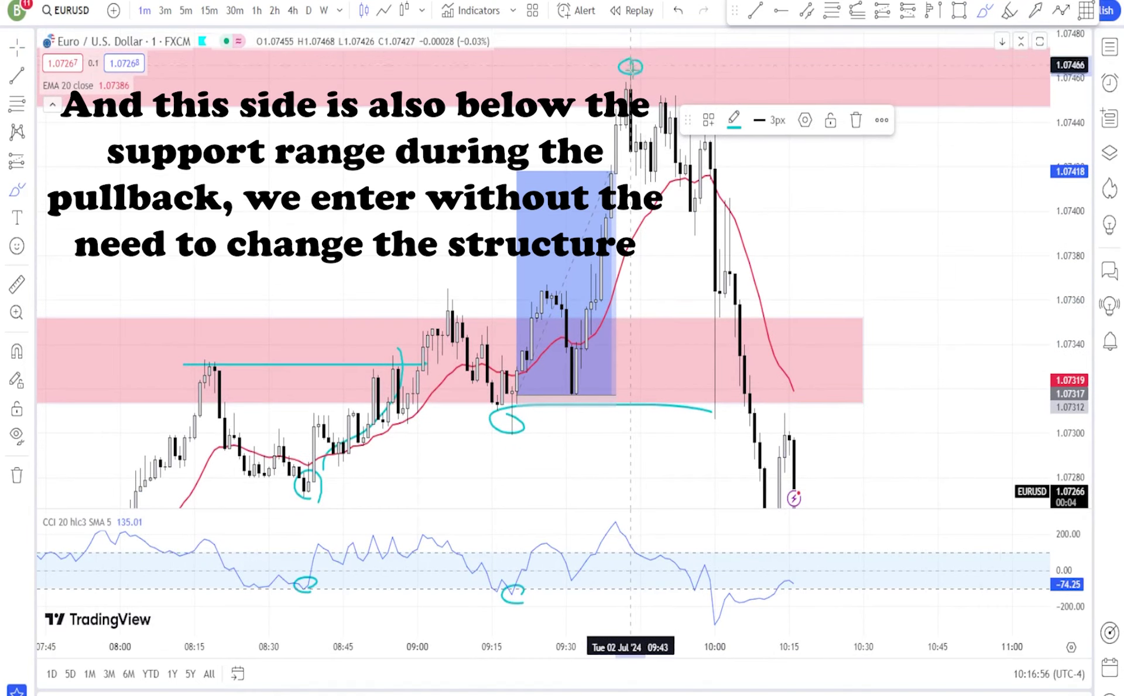
scroll(540, 125, up, 2)
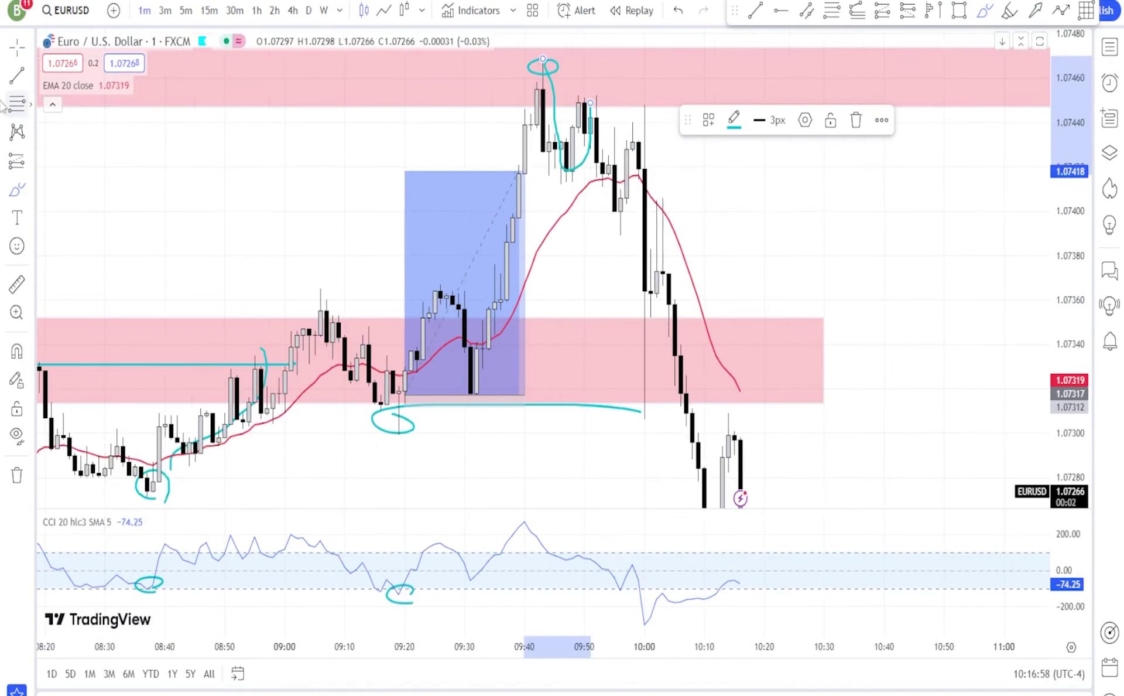
Step: Draw a Fibonacci retracement from the swing high at 1.07469 down to the low at 1.07412
click(521, 78)
click(513, 58)
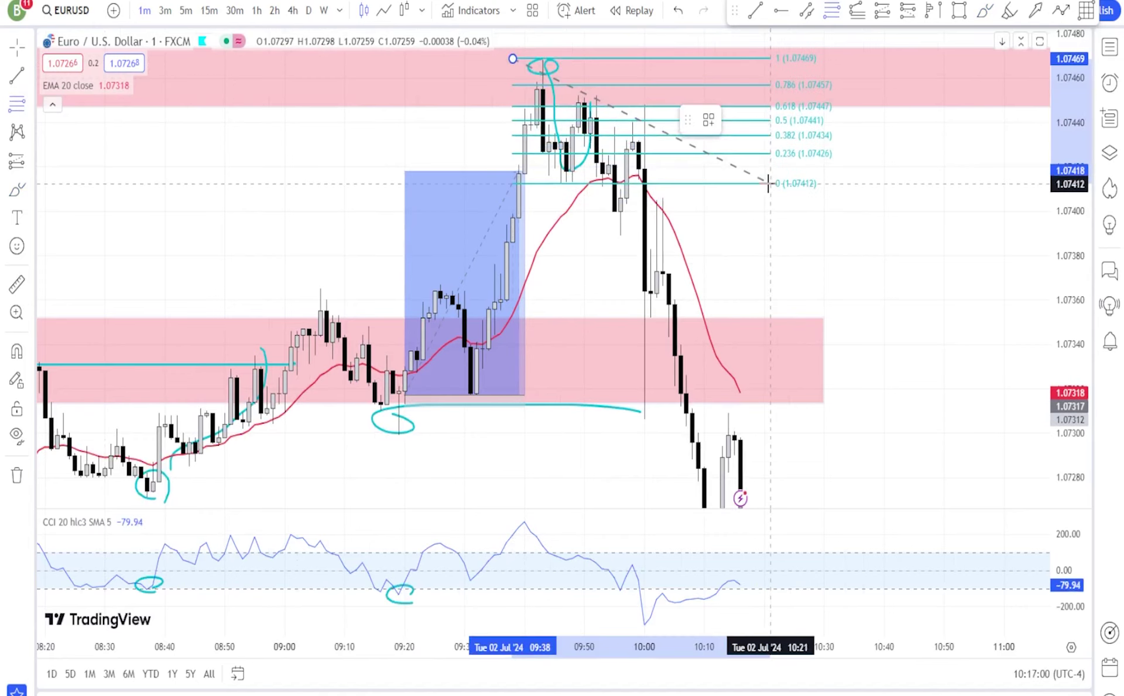
click(767, 183)
drag(916, 248, 954, 318)
drag(1058, 284, 1058, 186)
scroll(937, 220, up, 1)
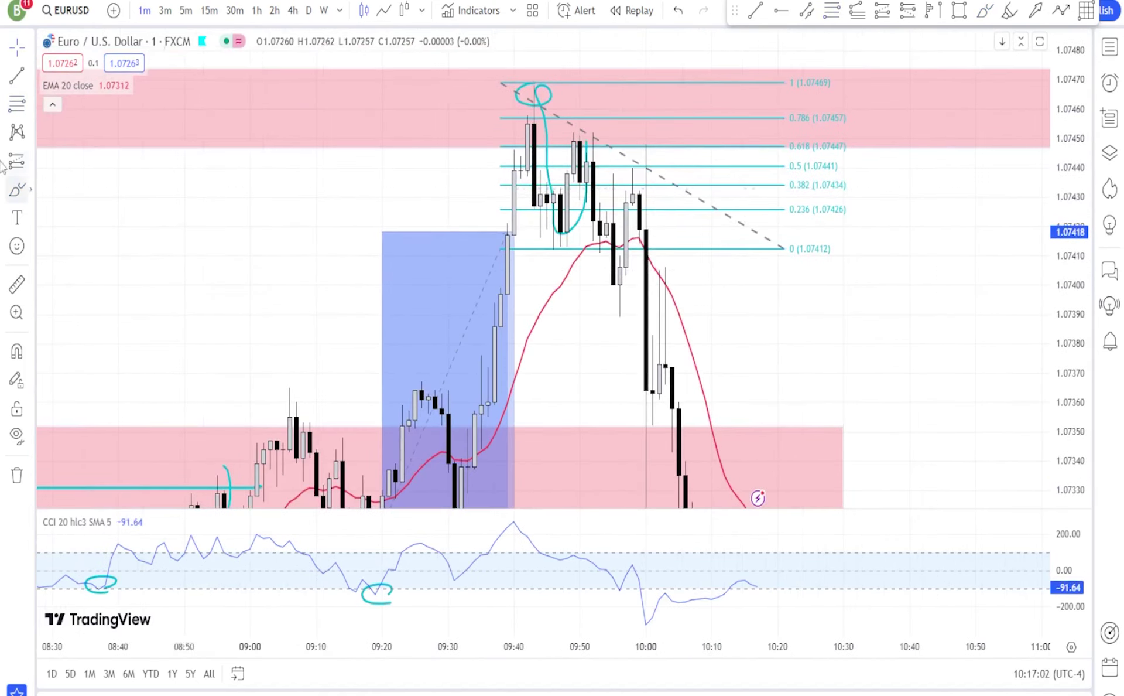
Step: Circle the 09:49 rebound high and the matching CCI peak freehand with the Brush
click(27, 183)
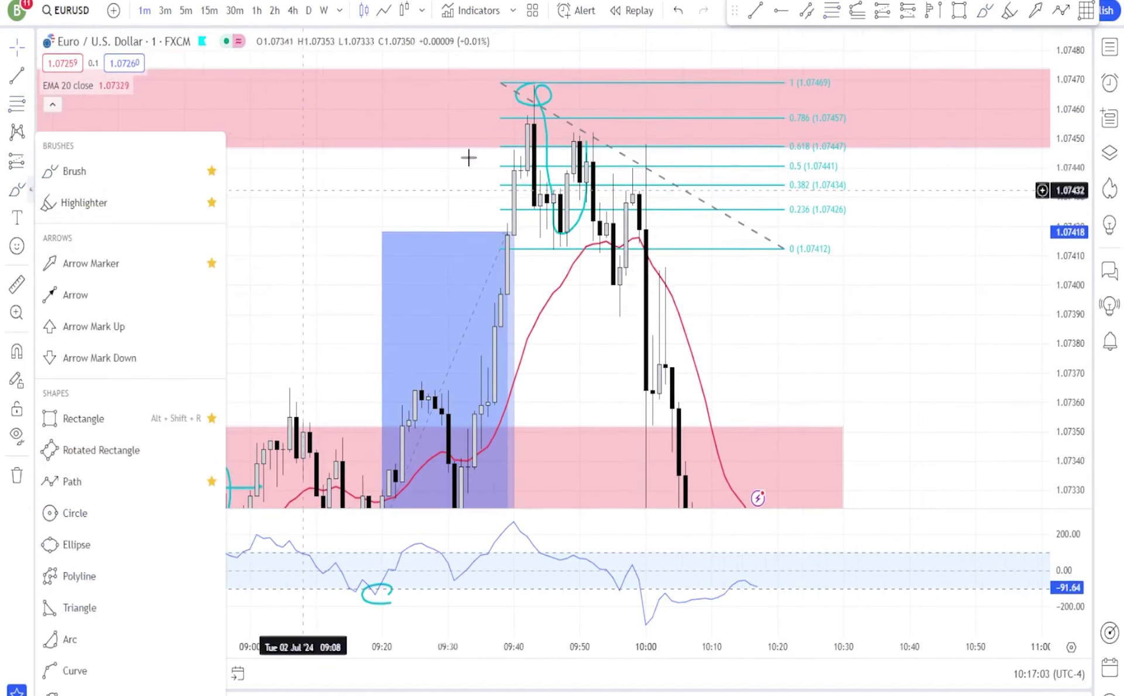
click(71, 171)
drag(567, 552, 570, 550)
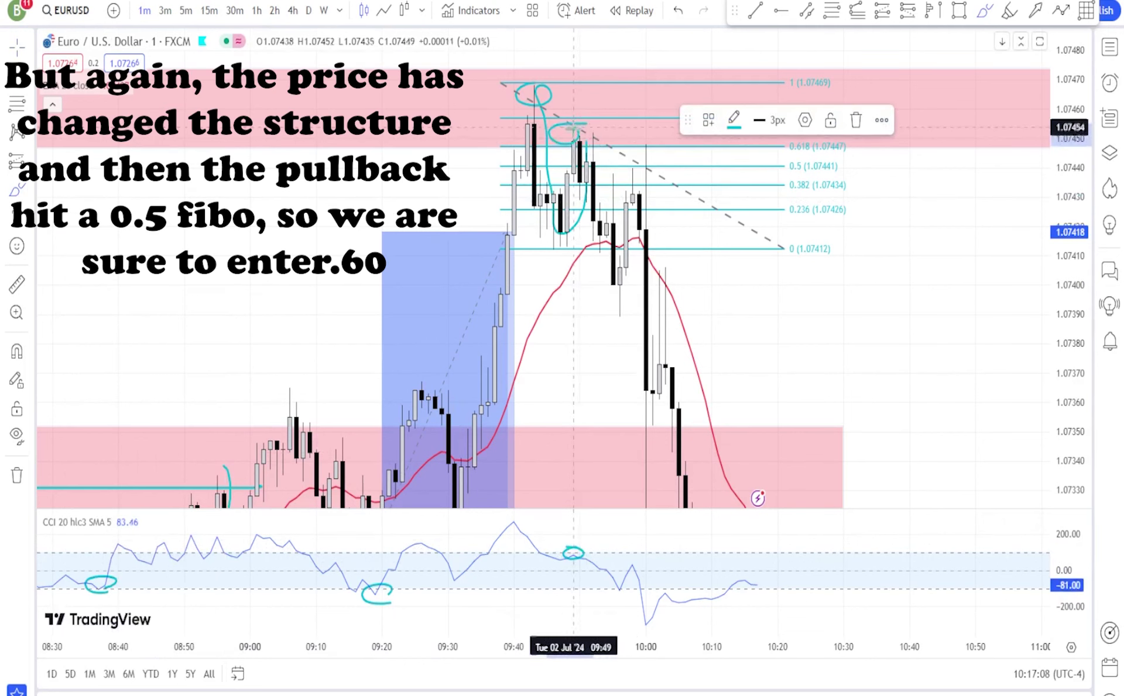
drag(574, 128, 574, 129)
Step: Place a short position at the 09:49 rebound high with its entry at 1.07446 and its stop at 1.07457
click(914, 13)
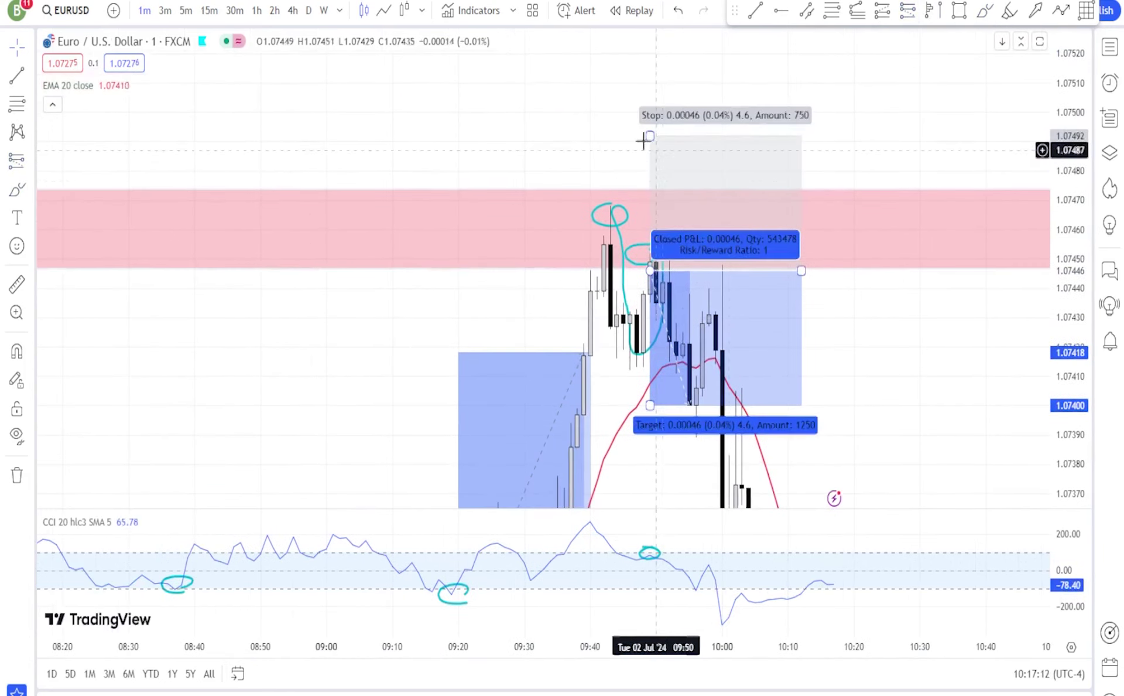
drag(643, 140, 642, 253)
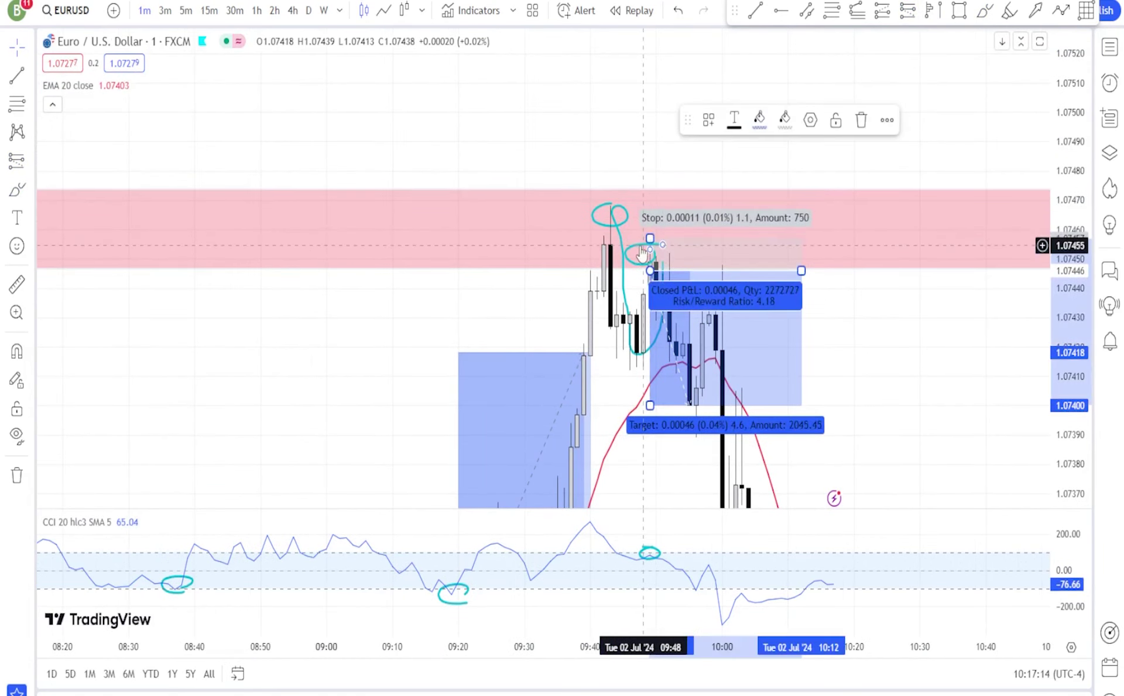
click(642, 252)
Step: Extend the short position's target down to 1.07311, near the lower support line
drag(839, 331, 786, 100)
drag(597, 175, 598, 434)
drag(893, 222, 798, 191)
scroll(798, 192, down, 2)
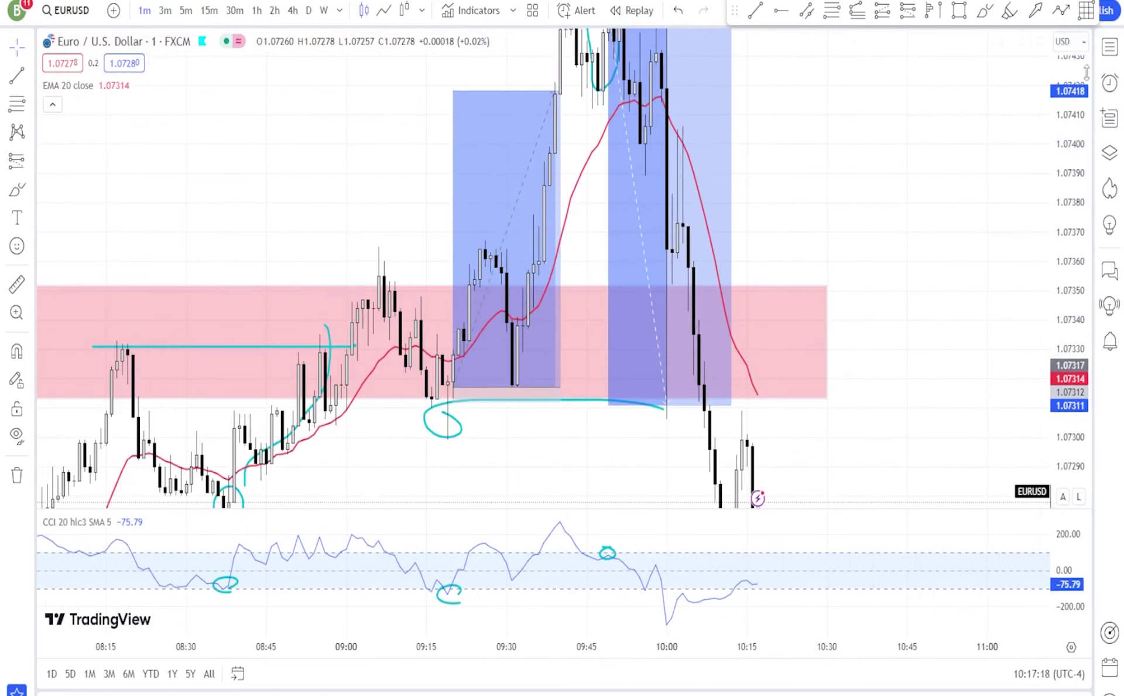
click(501, 370)
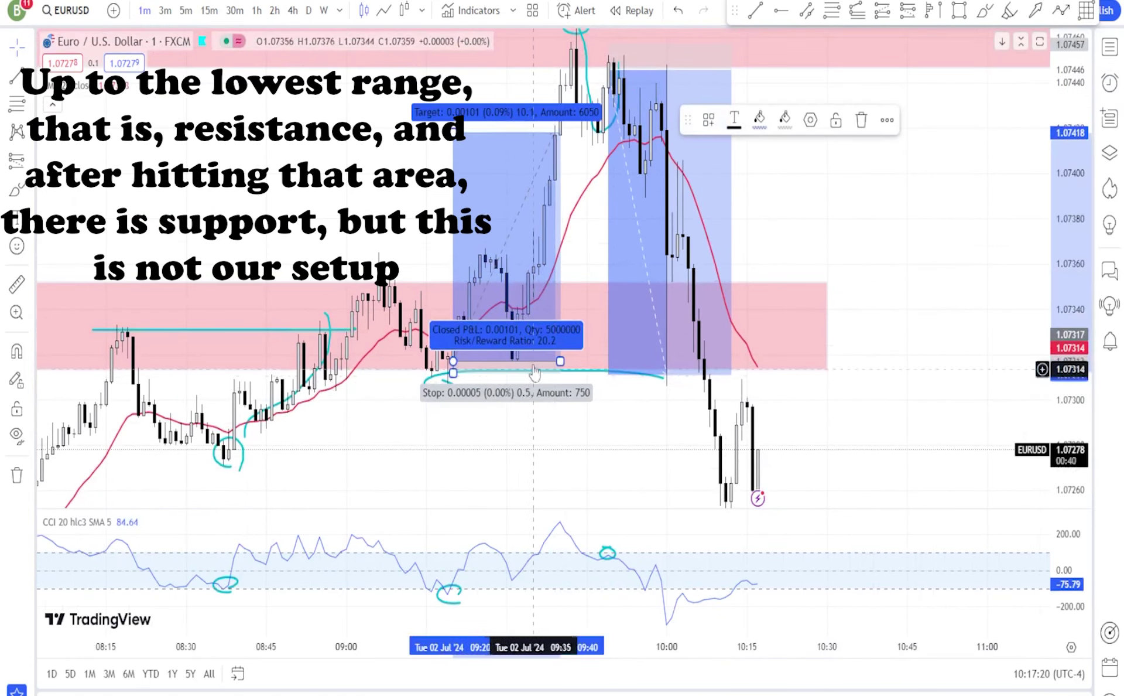
drag(864, 214, 858, 308)
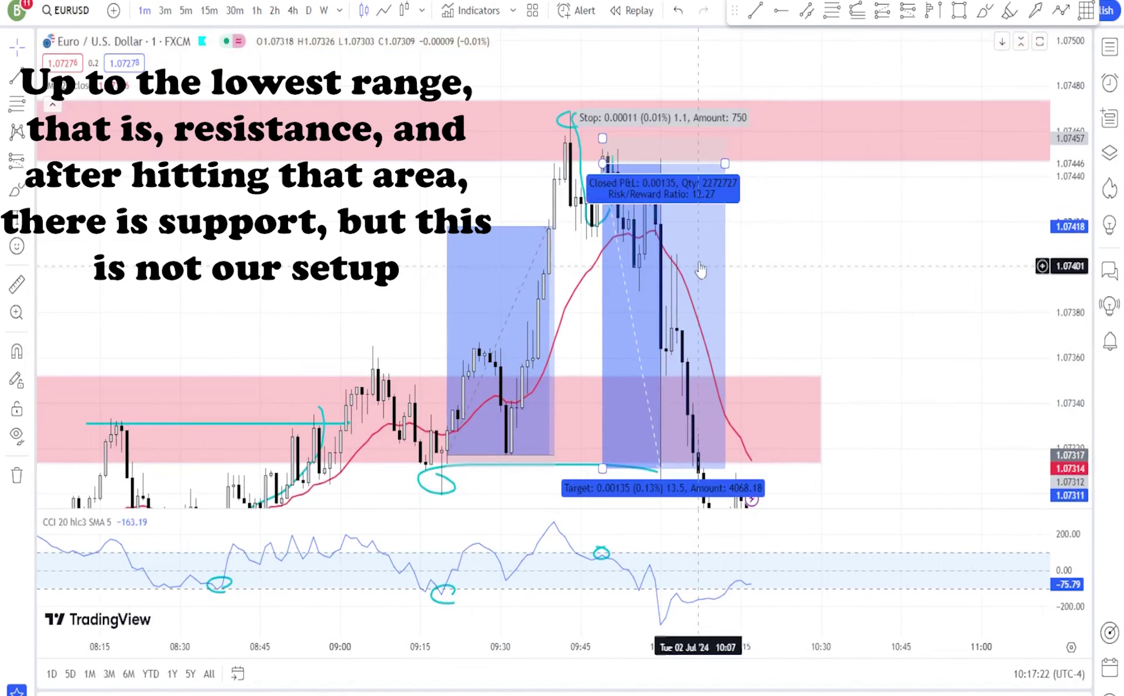
click(700, 266)
click(934, 322)
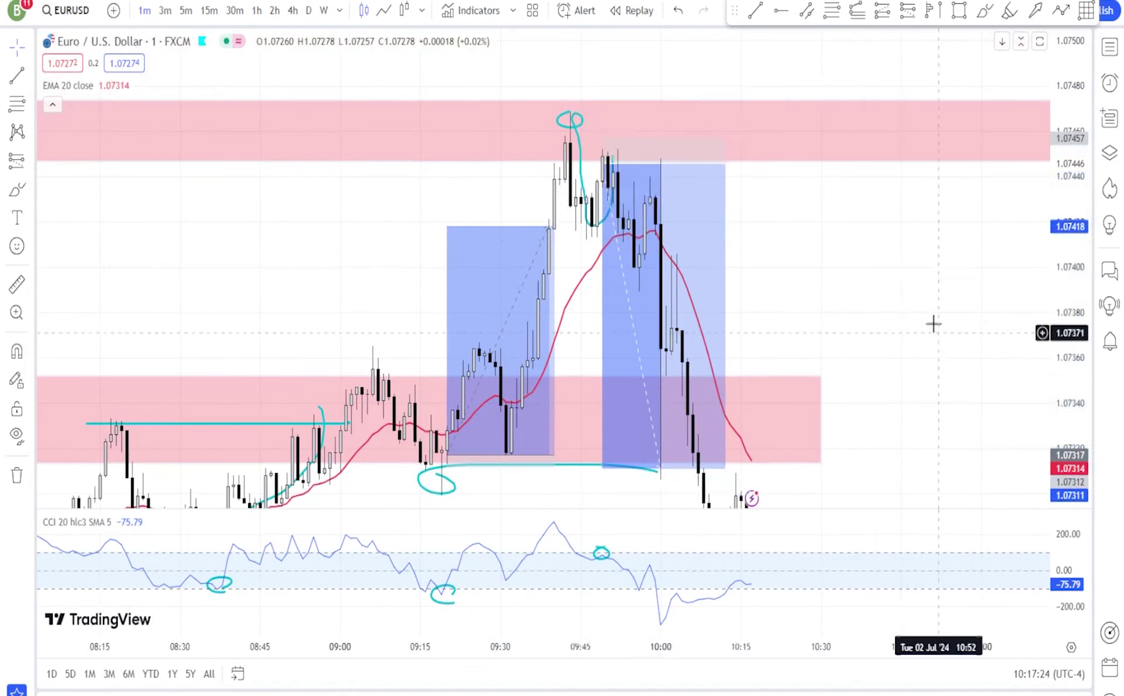
Step: Lower the long position's stop to 1.07307, beneath the freehand support line
drag(872, 401, 828, 198)
drag(403, 265, 402, 277)
click(454, 353)
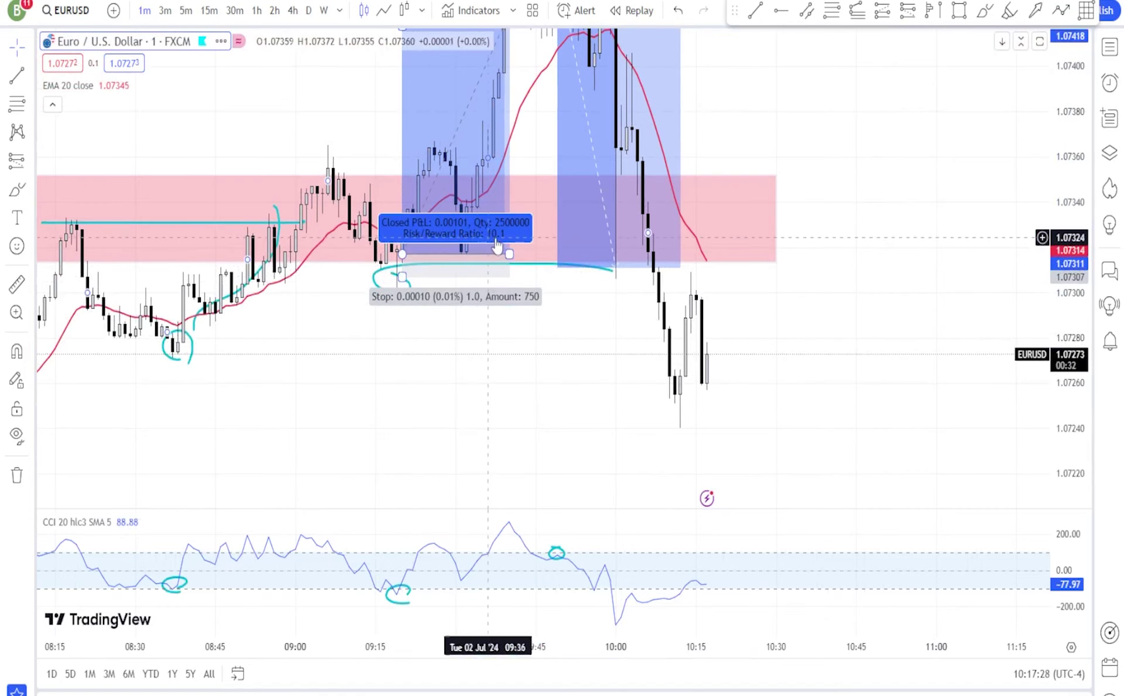
drag(494, 390, 896, 284)
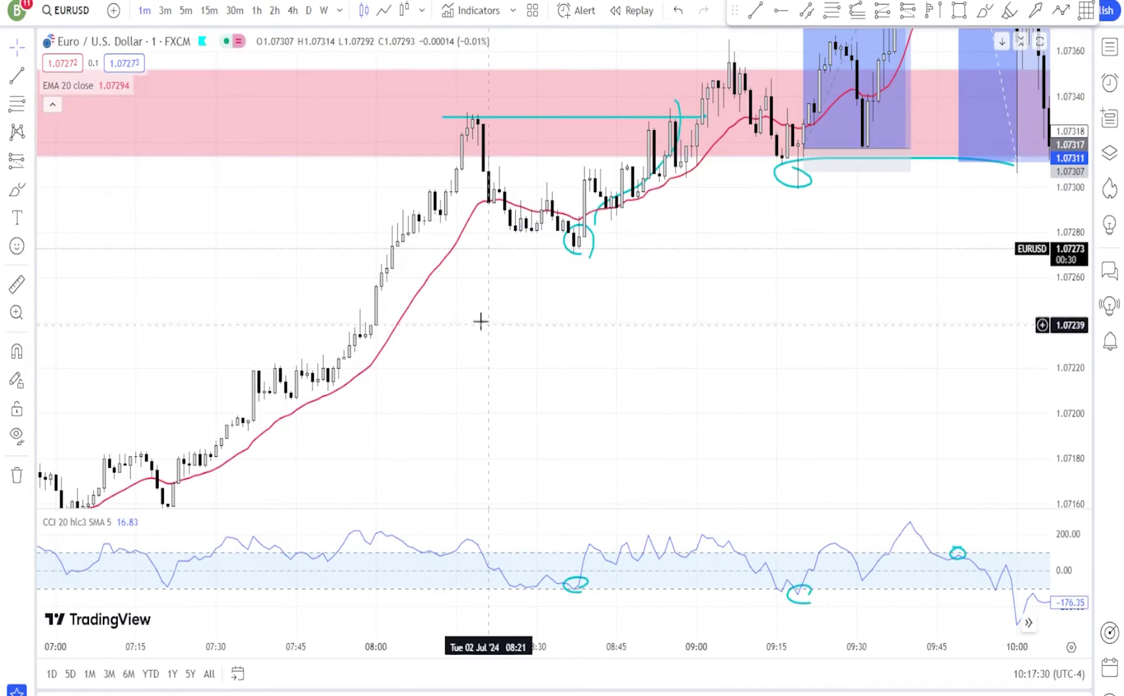